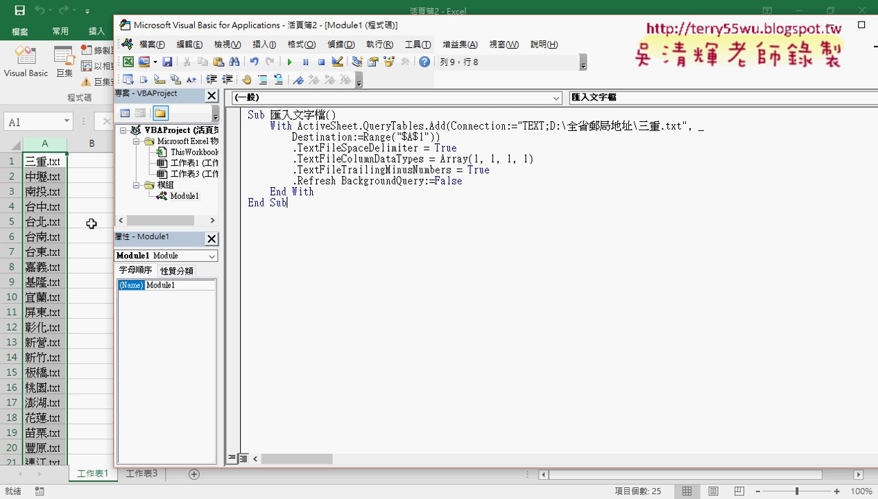
Step: Add a new worksheet, 工作表4, and move its tab to the end after 工作表3
{"action": "left_click", "coordinate": [90, 221]}
{"action": "left_click", "coordinate": [195, 475]}
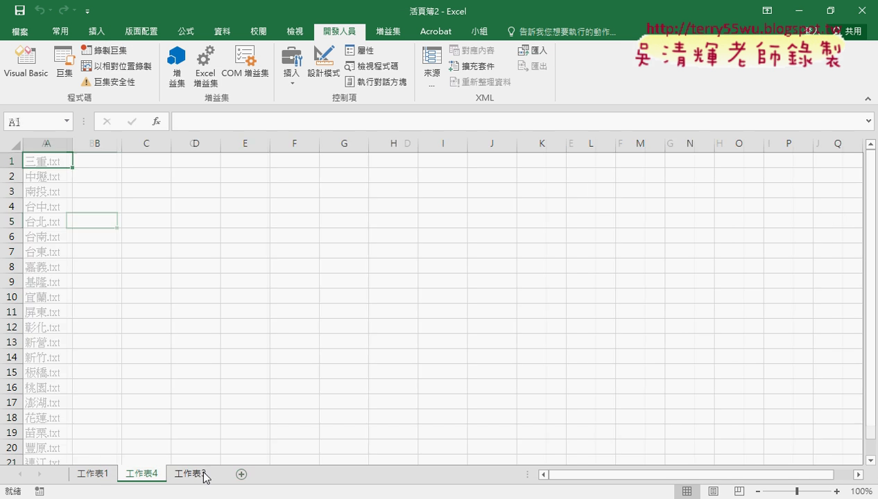
{"action": "left_click_drag", "start_coordinate": [138, 475], "coordinate": [219, 473]}
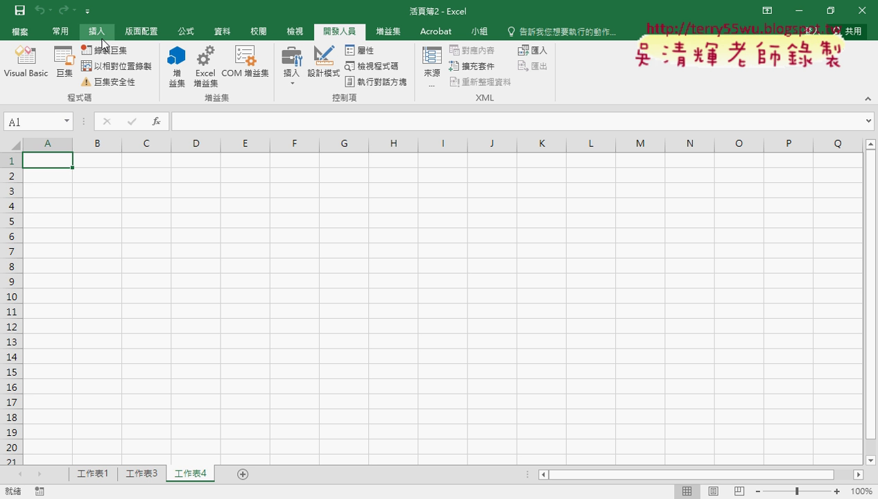
{"action": "left_click", "coordinate": [223, 33]}
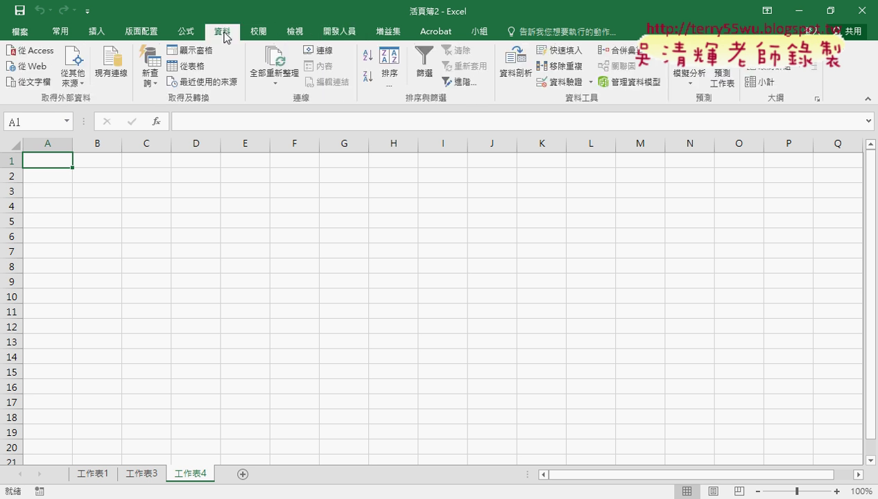
{"action": "left_click", "coordinate": [23, 90]}
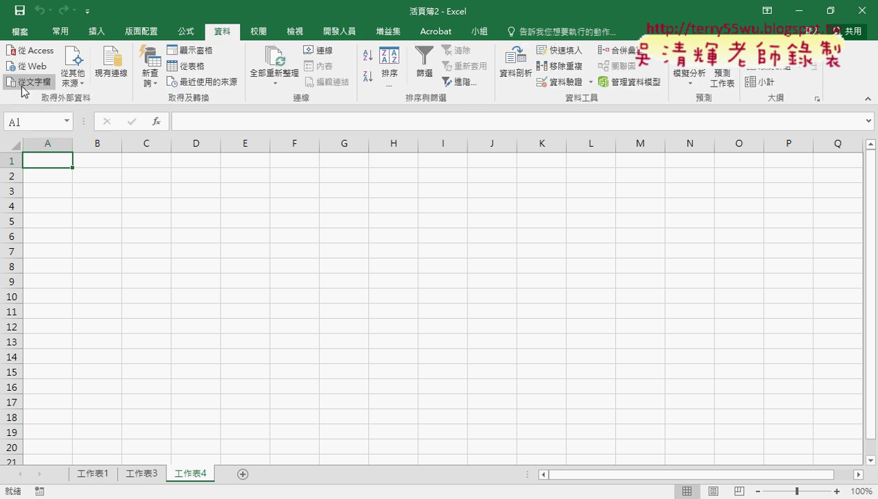
{"action": "mouse_move", "coordinate": [50, 105]}
{"action": "left_mouse_down"}
{"action": "mouse_move", "coordinate": [28, 84]}
{"action": "mouse_move", "coordinate": [53, 65]}
{"action": "left_mouse_up"}
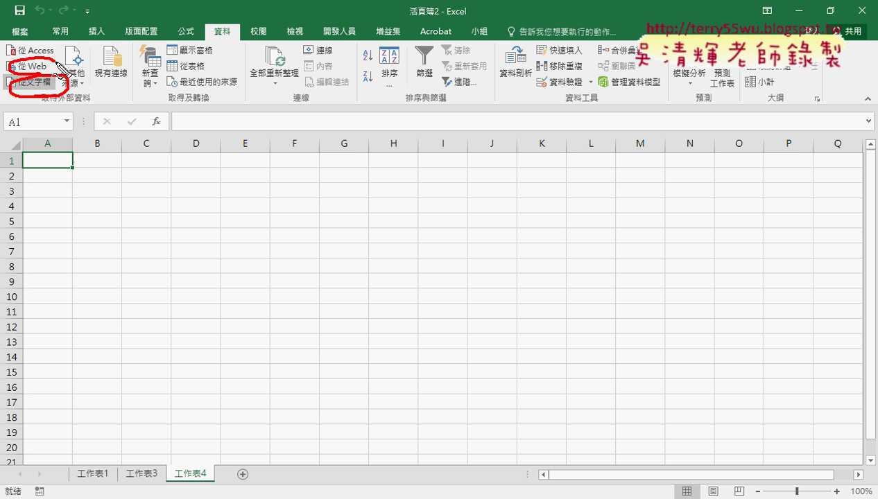
{"action": "mouse_move", "coordinate": [115, 32]}
{"action": "left_mouse_down"}
{"action": "mouse_move", "coordinate": [55, 69]}
{"action": "mouse_move", "coordinate": [66, 69]}
{"action": "left_mouse_up"}
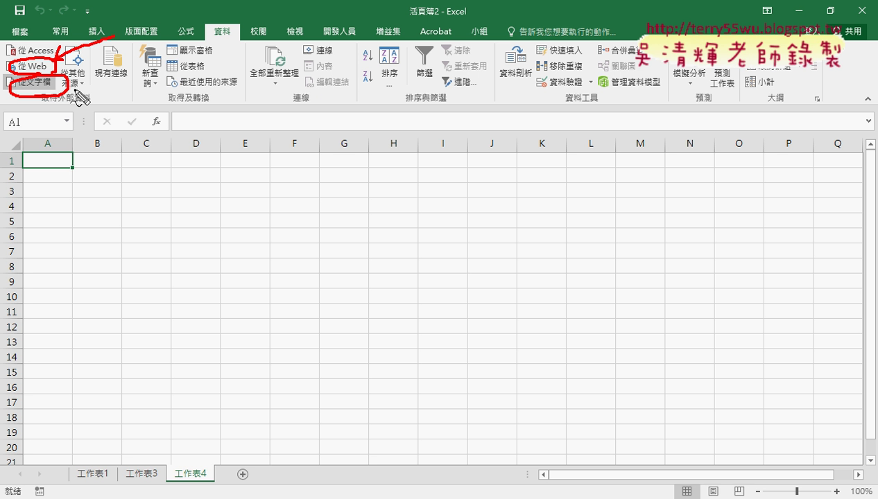
{"action": "key", "text": "Escape"}
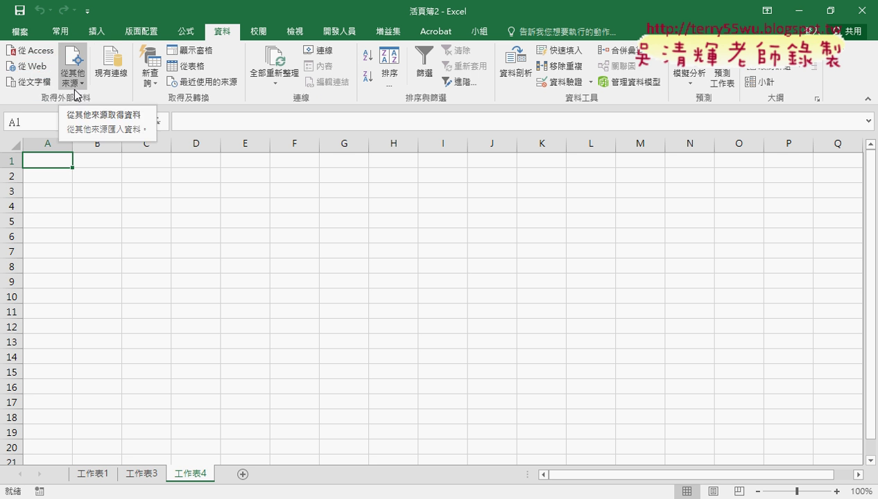
{"action": "left_click", "coordinate": [27, 81]}
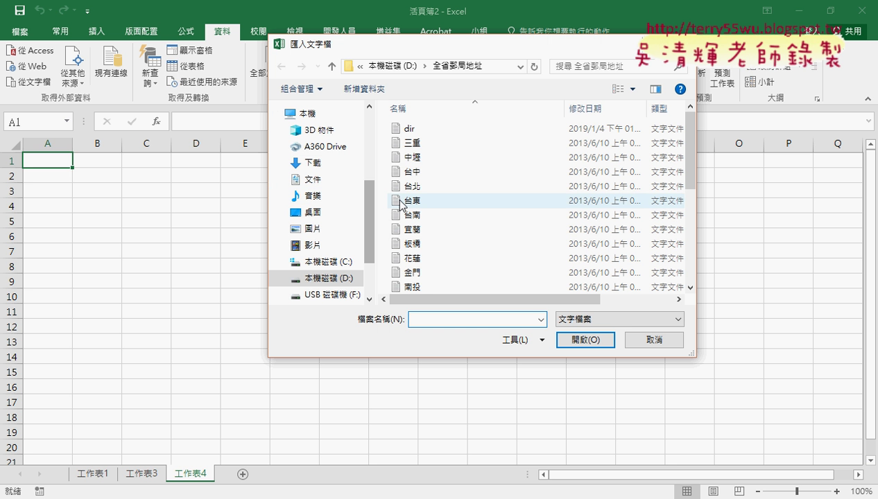
{"action": "left_click", "coordinate": [413, 146]}
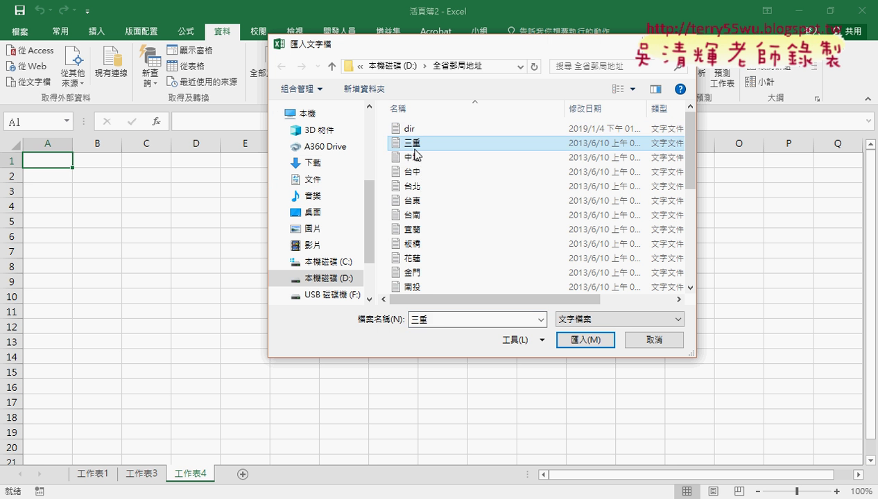
{"action": "left_click", "coordinate": [657, 339]}
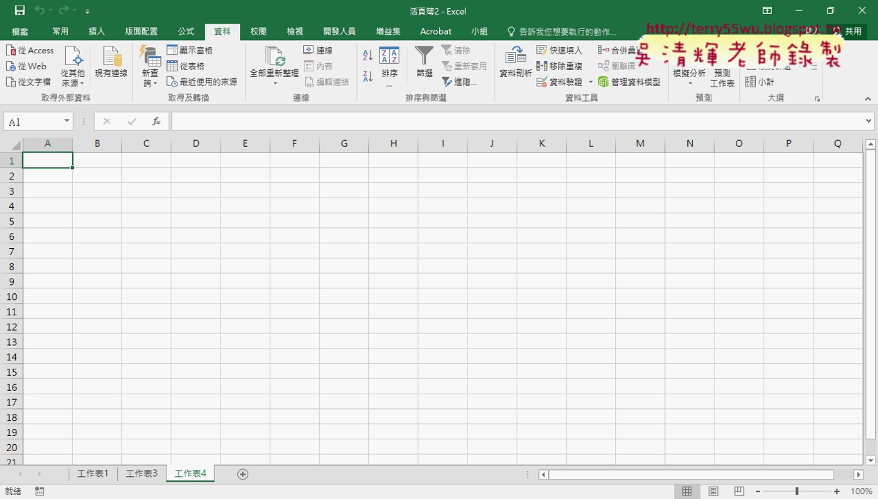
{"action": "mouse_move", "coordinate": [385, 498]}
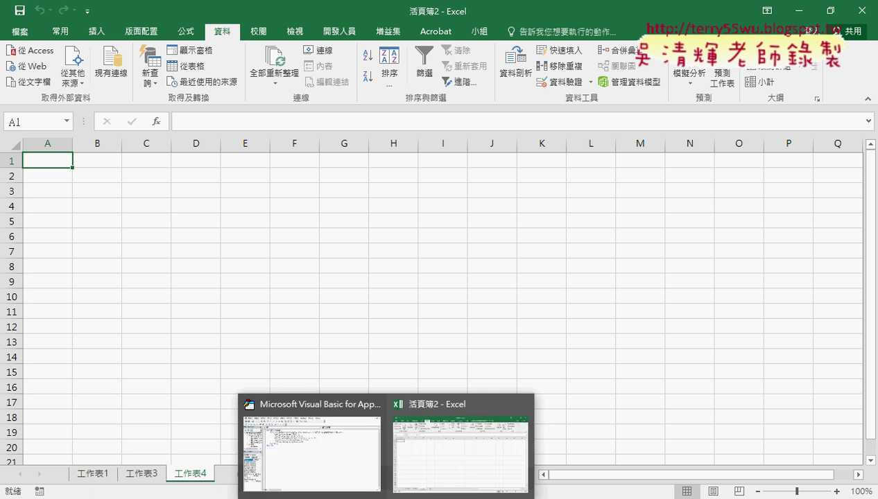
Step: In the 匯入文字檔 macro, insert a blank line after the Destination line
{"action": "left_click", "coordinate": [353, 463]}
{"action": "left_click", "coordinate": [453, 139]}
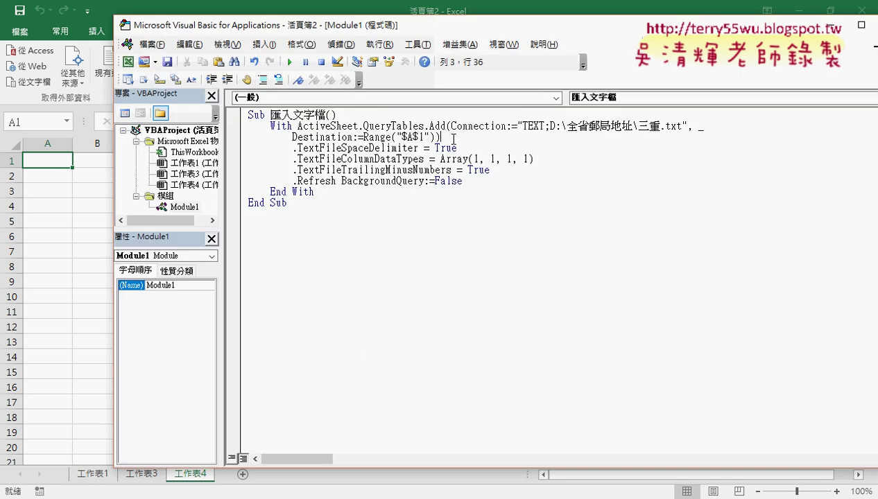
{"action": "left_click_drag", "start_coordinate": [459, 152], "coordinate": [254, 151]}
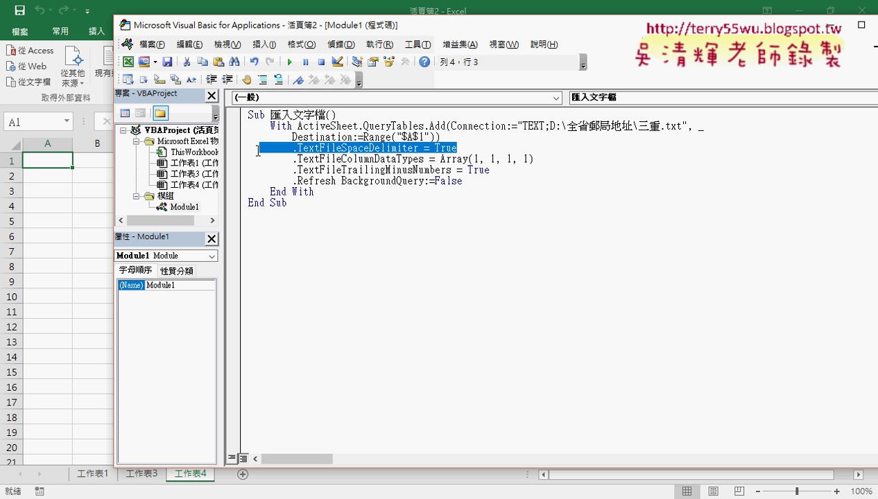
{"action": "left_click", "coordinate": [309, 137]}
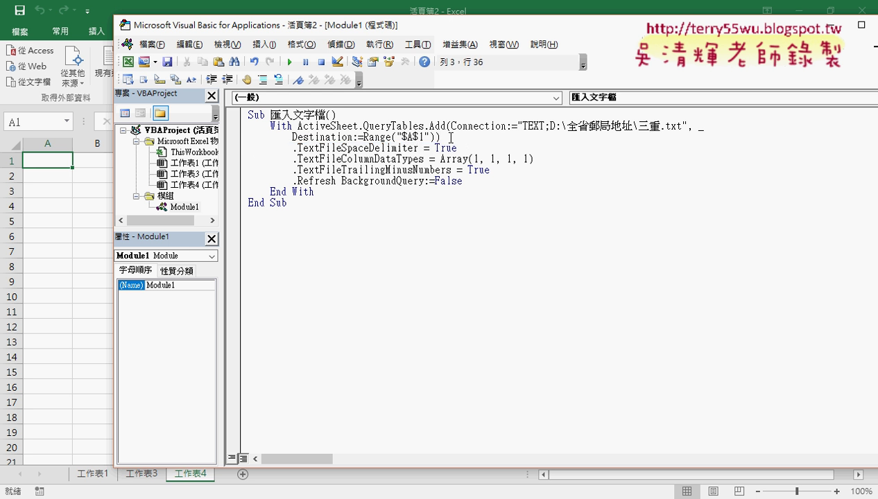
{"action": "key", "text": "Return"}
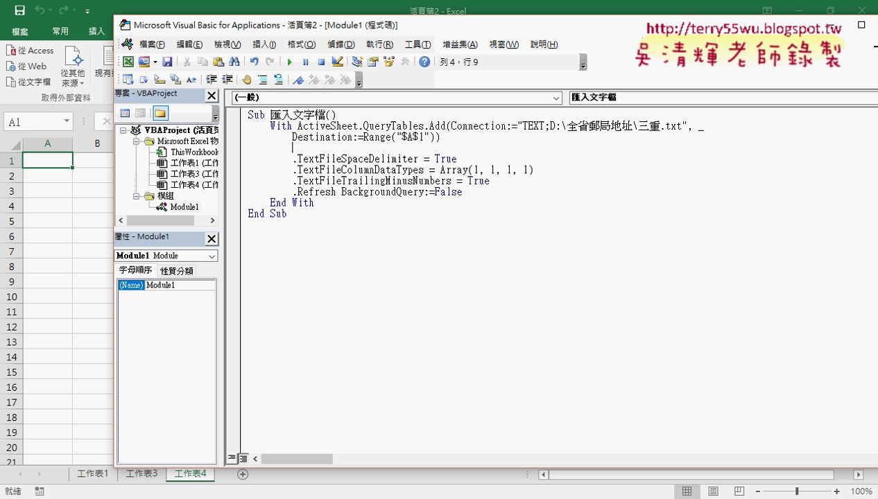
{"action": "left_click_drag", "start_coordinate": [335, 148], "coordinate": [258, 147]}
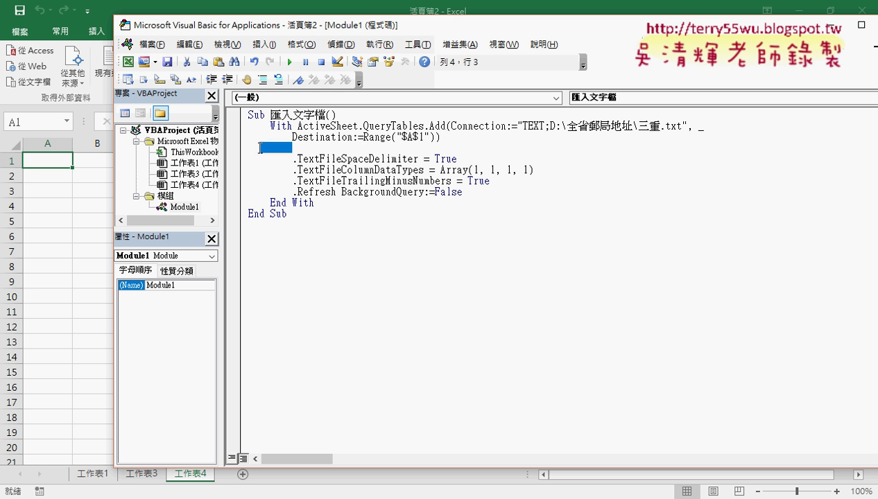
Step: Put the caret inside the TextFileSpaceDelimiter keyword a few lines below
{"action": "left_click", "coordinate": [463, 140]}
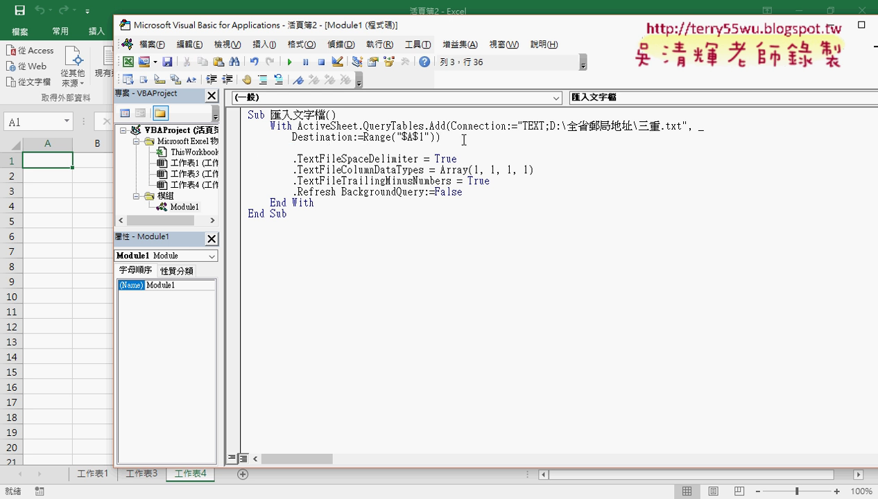
{"action": "key", "text": "Down"}
{"action": "key", "text": "Left"}
{"action": "key", "text": "Left"}
{"action": "key", "text": "Down"}
{"action": "key", "text": "Right"}
{"action": "key", "text": "Right"}
{"action": "key", "text": "Right"}
{"action": "key", "text": "Right"}
{"action": "left_click_drag", "start_coordinate": [420, 159], "coordinate": [303, 156]}
{"action": "left_click", "coordinate": [319, 156]}
{"action": "key", "text": "F1"}
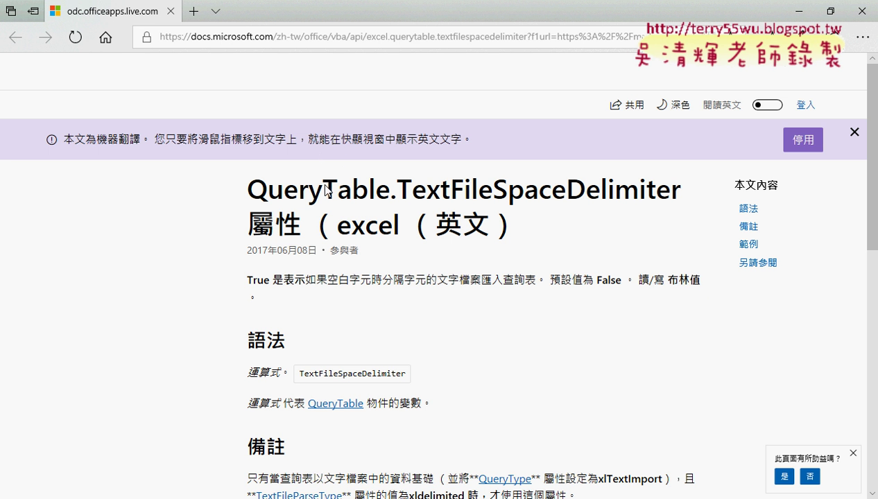
{"action": "scroll", "coordinate": [577, 340], "scroll_direction": "down", "scroll_amount": 2}
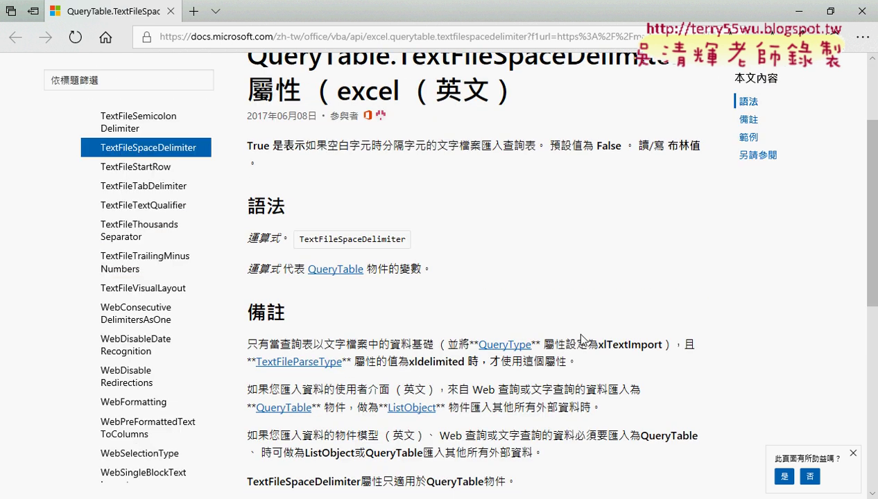
{"action": "scroll", "coordinate": [574, 319], "scroll_direction": "down", "scroll_amount": 1}
{"action": "scroll", "coordinate": [580, 317], "scroll_direction": "down", "scroll_amount": 2}
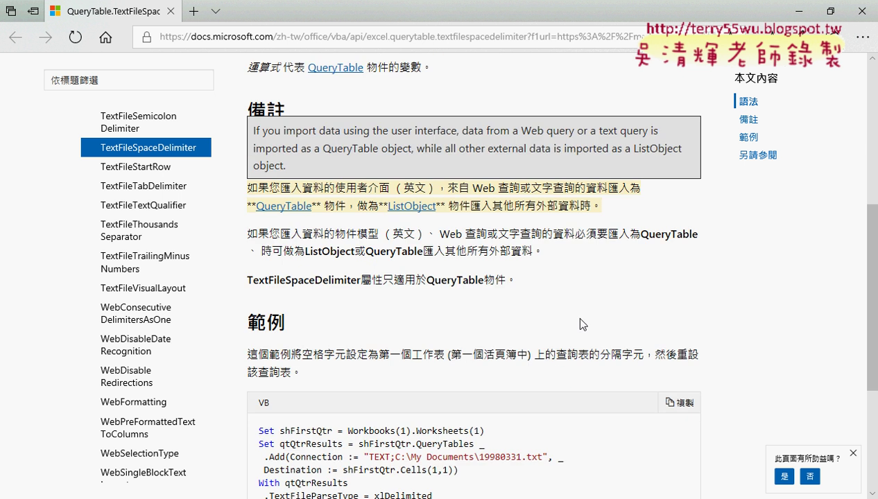
{"action": "scroll", "coordinate": [580, 320], "scroll_direction": "down", "scroll_amount": 3}
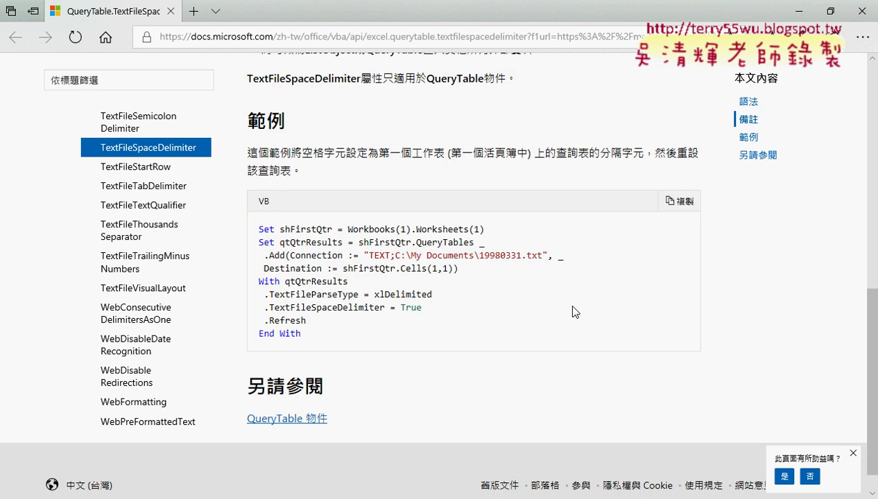
{"action": "left_click", "coordinate": [170, 11]}
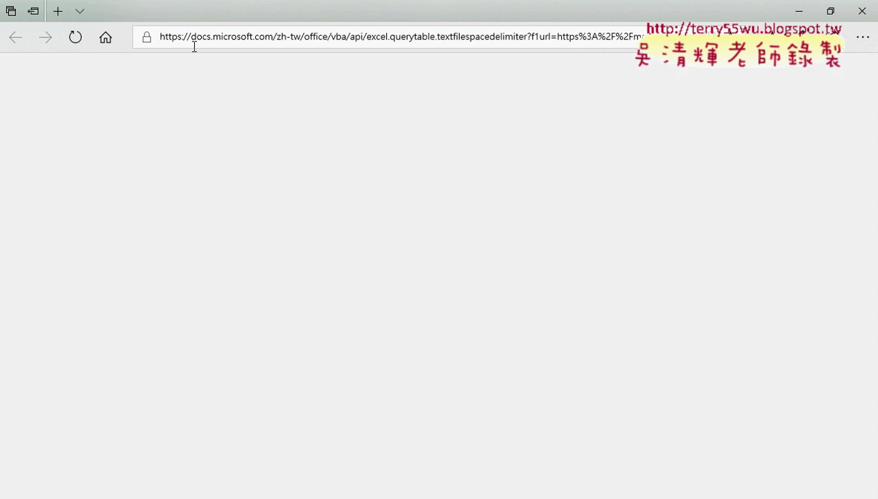
{"action": "left_click", "coordinate": [459, 141]}
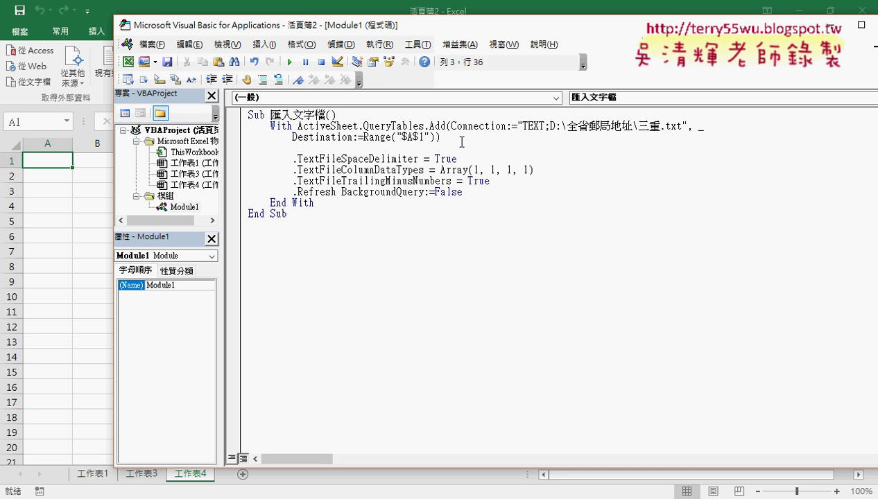
Step: Remove the blank line and run the macro with F5 to import 三重.txt into 工作表4
{"action": "key", "text": "Delete"}
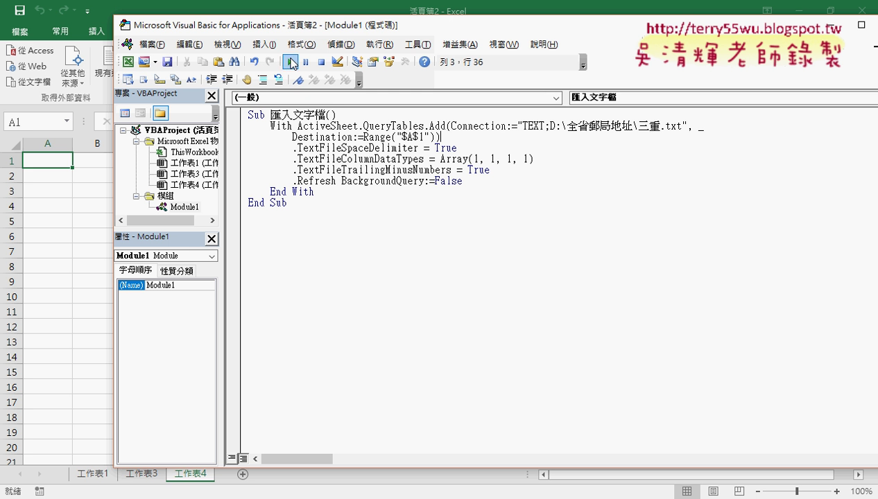
{"action": "left_click_drag", "start_coordinate": [336, 27], "coordinate": [436, 27]}
{"action": "left_click", "coordinate": [481, 161]}
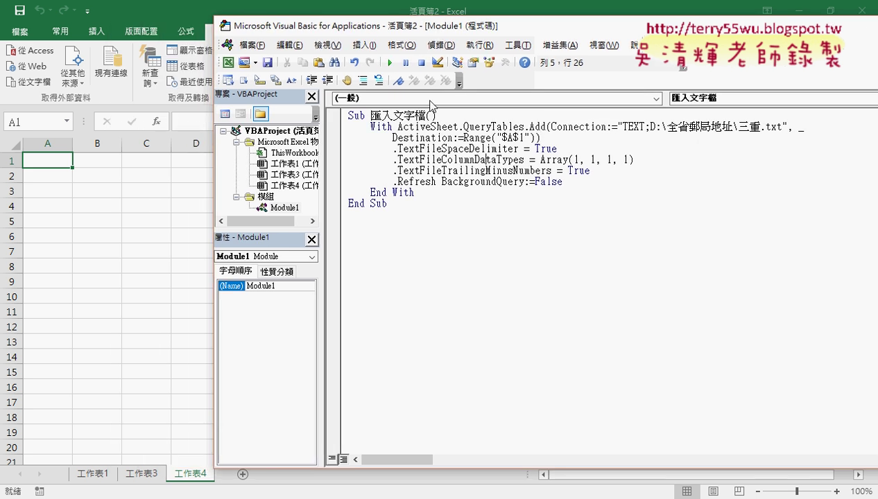
{"action": "left_click", "coordinate": [389, 63]}
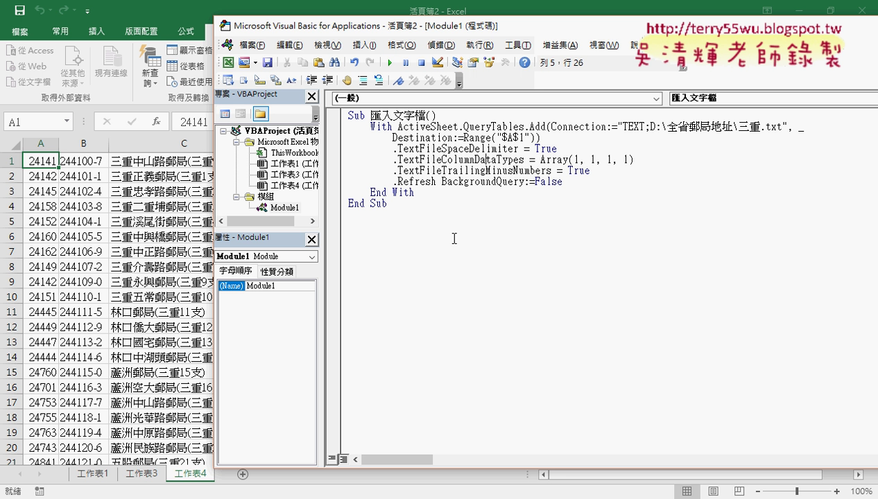
Step: Scroll 工作表4 to confirm the imported rows end at row 55, selecting A56
{"action": "left_click", "coordinate": [103, 282]}
{"action": "scroll", "coordinate": [104, 280], "scroll_direction": "down", "scroll_amount": 7}
{"action": "scroll", "coordinate": [107, 280], "scroll_direction": "down", "scroll_amount": 7}
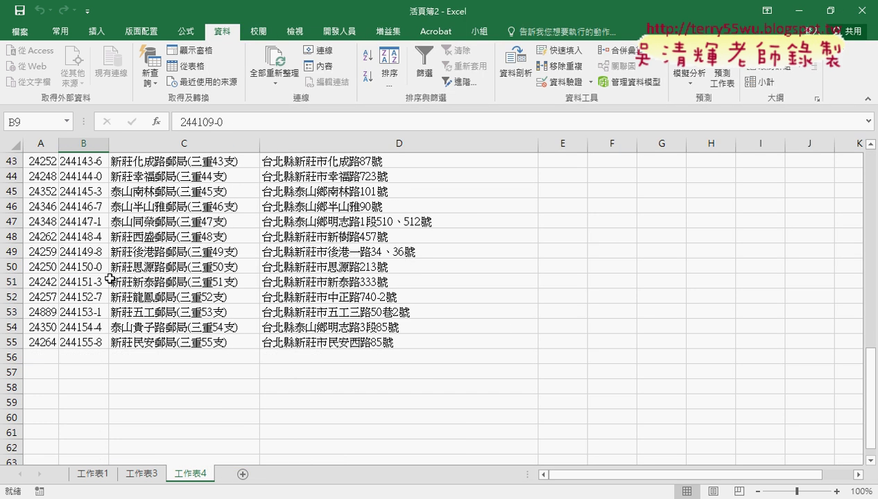
{"action": "scroll", "coordinate": [104, 277], "scroll_direction": "down", "scroll_amount": 4}
{"action": "left_click", "coordinate": [39, 177]}
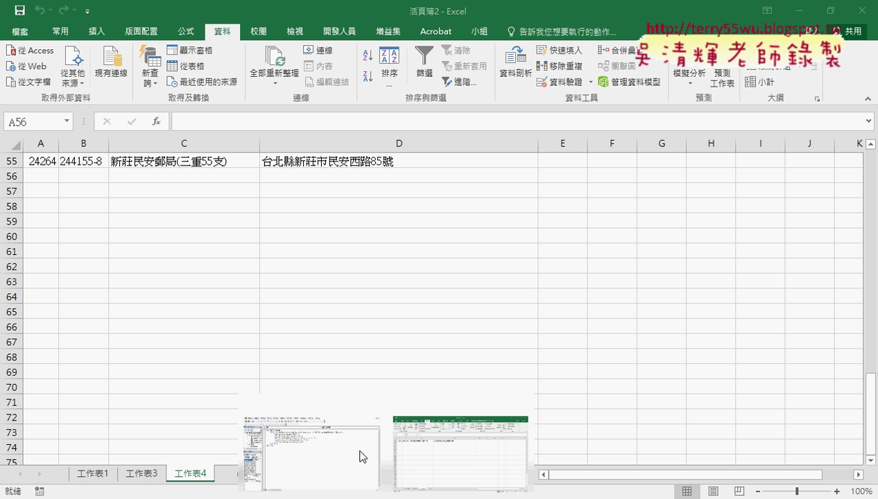
Step: Change the macro's import file to 中壢.txt and its destination to $A$56
{"action": "left_click", "coordinate": [363, 456]}
{"action": "left_click_drag", "start_coordinate": [737, 131], "coordinate": [761, 128]}
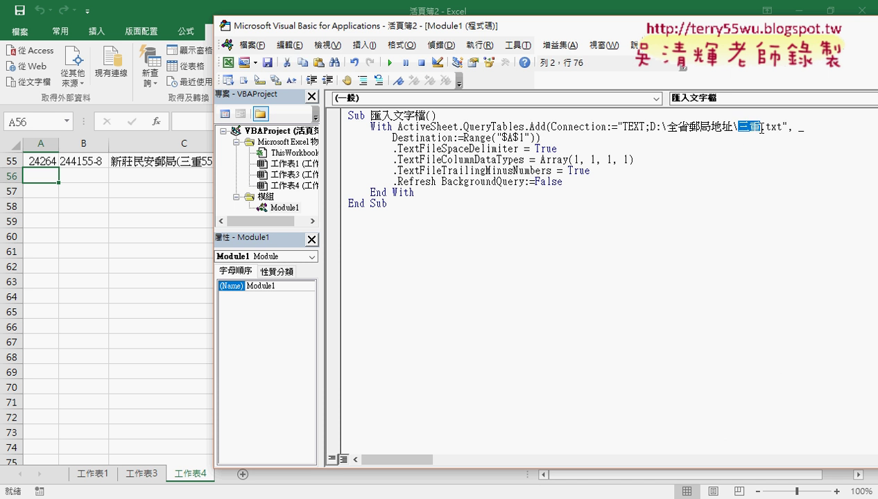
{"action": "key", "text": "Delete"}
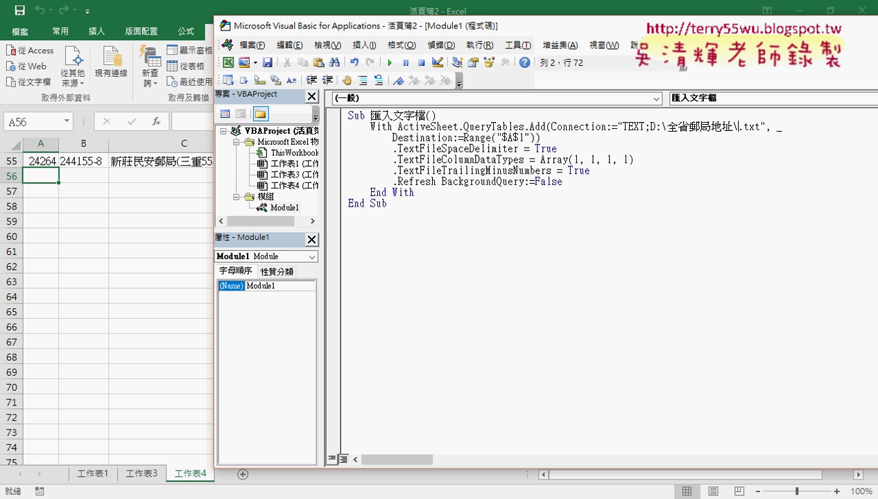
{"action": "type", "text": "中ㄉ"}
{"action": "type", "text": "ˋ"}
{"action": "key", "text": "Return"}
{"action": "left_click_drag", "start_coordinate": [525, 138], "coordinate": [519, 138]}
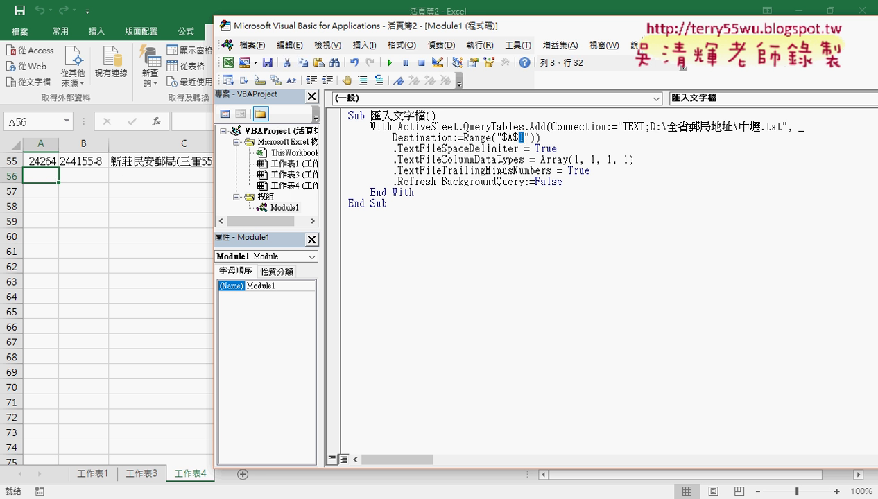
{"action": "type", "text": "56"}
Step: Run the edited macro to append the 中壢 records to 工作表4 from row 56
{"action": "left_click_drag", "start_coordinate": [738, 127], "coordinate": [787, 127]}
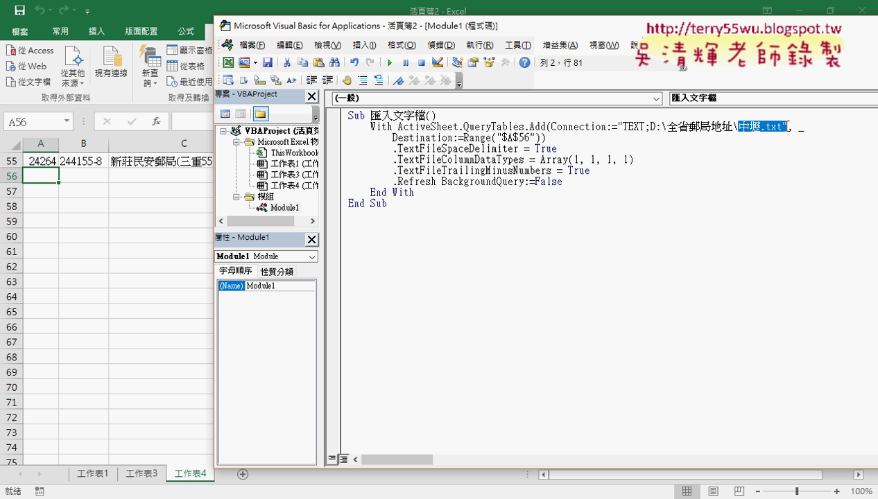
{"action": "double_click", "coordinate": [524, 137]}
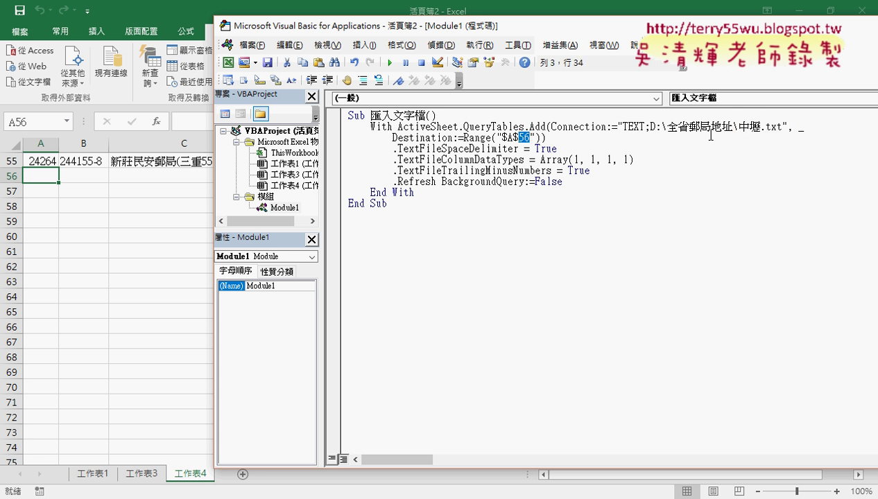
{"action": "left_click", "coordinate": [528, 137]}
{"action": "left_click", "coordinate": [392, 63]}
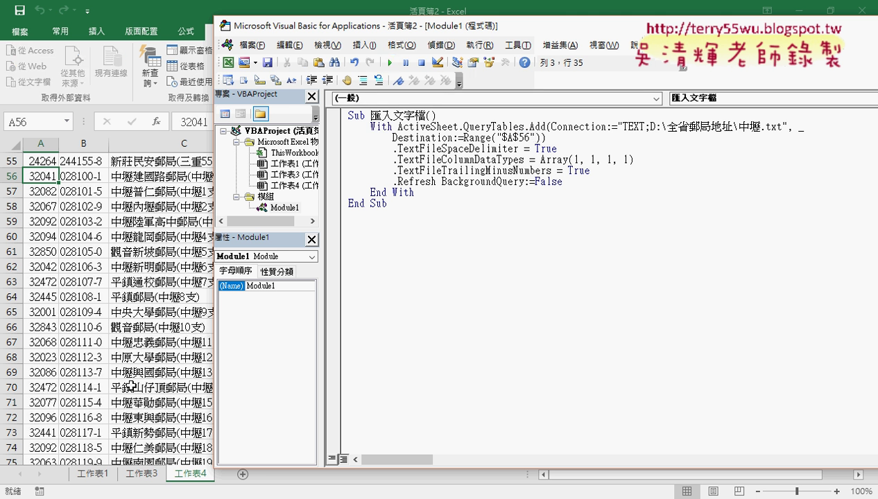
{"action": "left_click", "coordinate": [228, 487]}
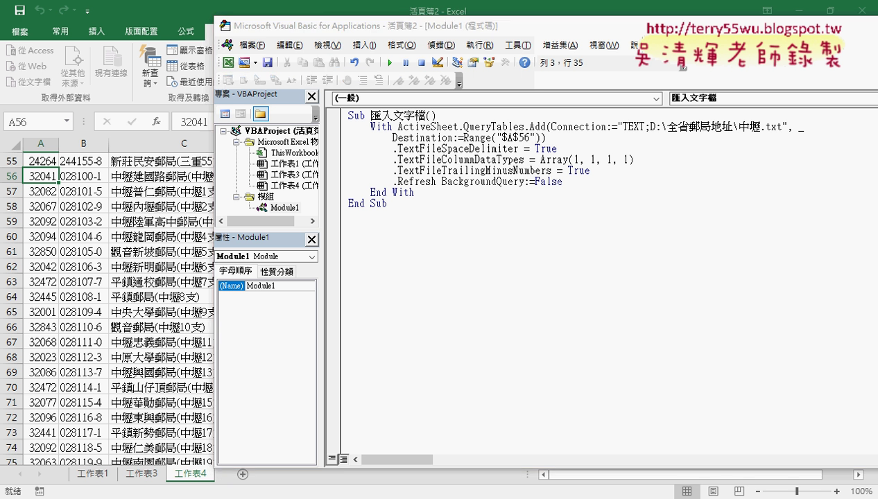
{"action": "left_click", "coordinate": [387, 449]}
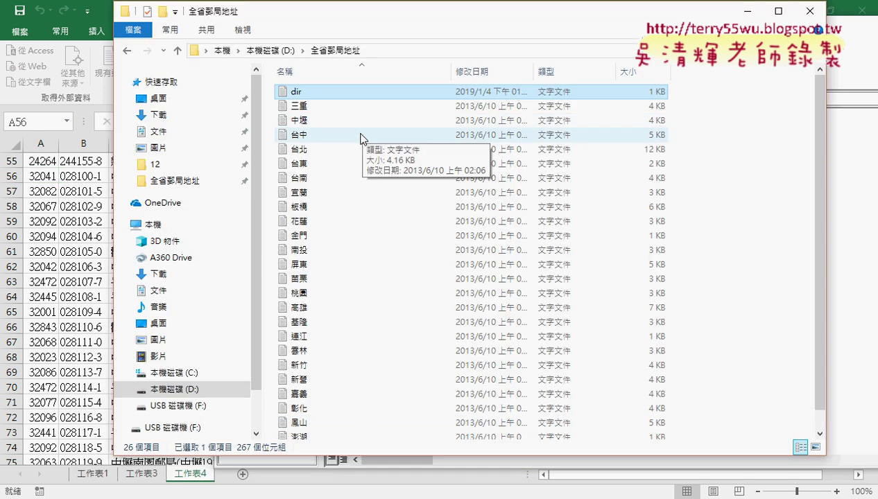
{"action": "left_click", "coordinate": [54, 236]}
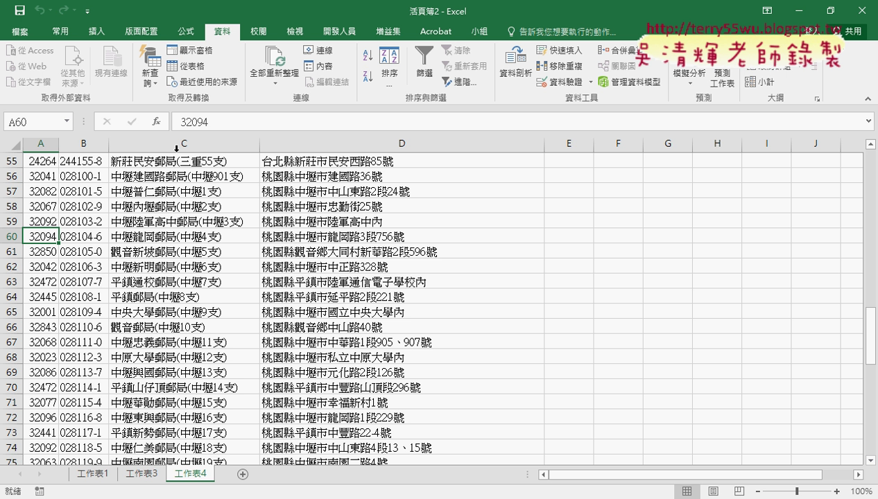
{"action": "left_click", "coordinate": [339, 31]}
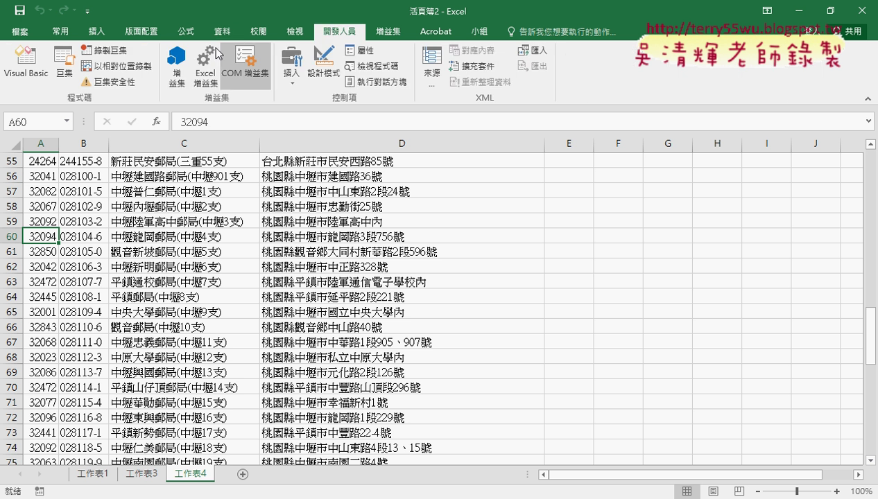
{"action": "left_click", "coordinate": [41, 63]}
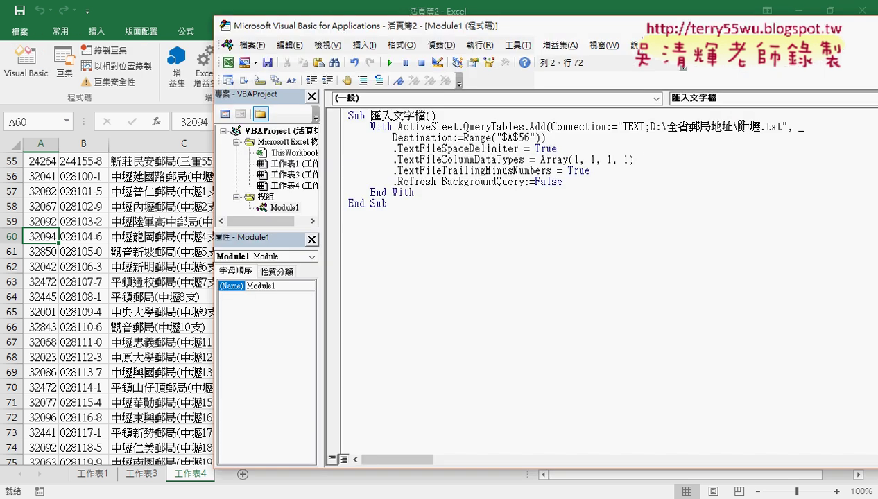
{"action": "left_click_drag", "start_coordinate": [740, 126], "coordinate": [762, 126]}
{"action": "left_click", "coordinate": [70, 270]}
{"action": "scroll", "coordinate": [70, 270], "scroll_direction": "down", "scroll_amount": 7}
{"action": "scroll", "coordinate": [70, 267], "scroll_direction": "down", "scroll_amount": 7}
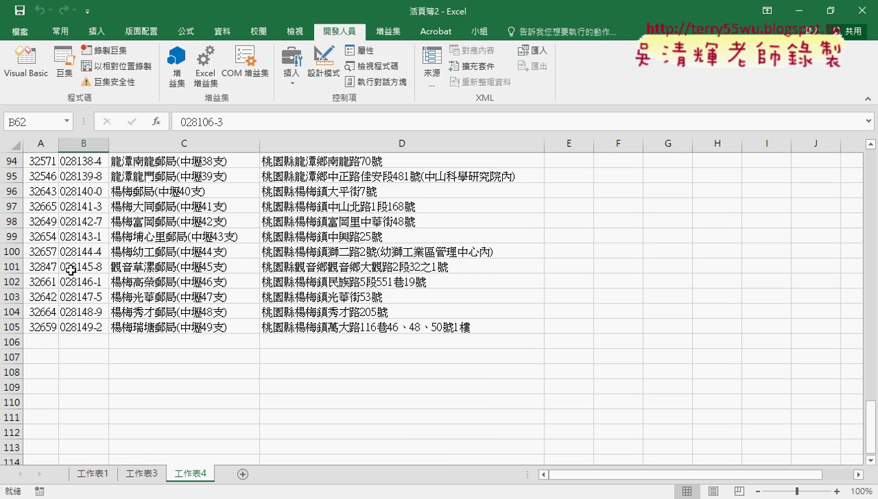
{"action": "scroll", "coordinate": [66, 260], "scroll_direction": "down", "scroll_amount": 2}
{"action": "left_click", "coordinate": [47, 206]}
{"action": "left_click", "coordinate": [41, 191]}
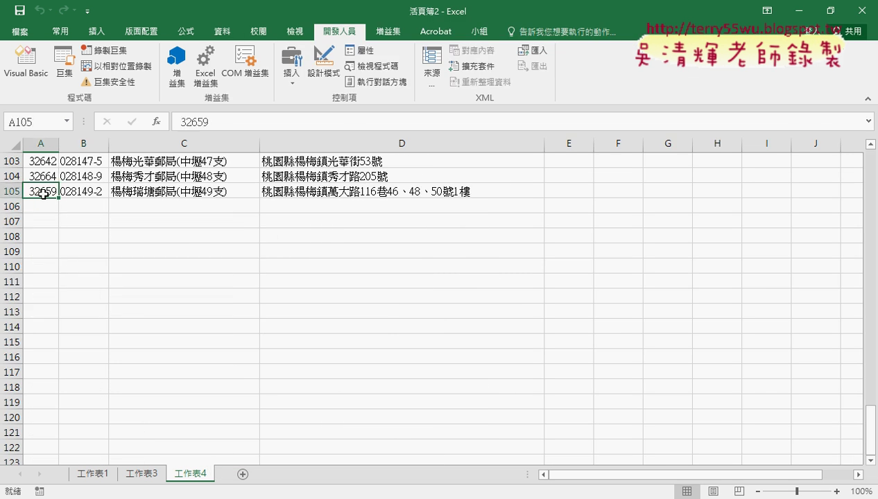
{"action": "left_click", "coordinate": [43, 206]}
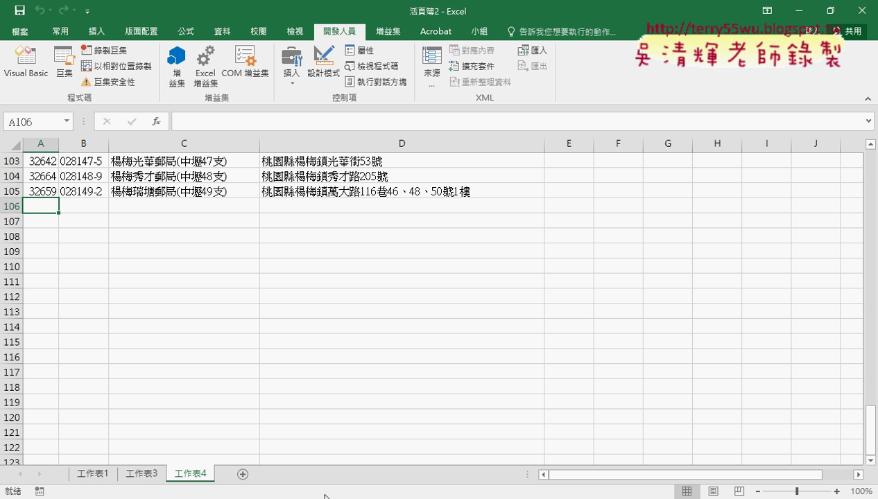
{"action": "mouse_move", "coordinate": [379, 496]}
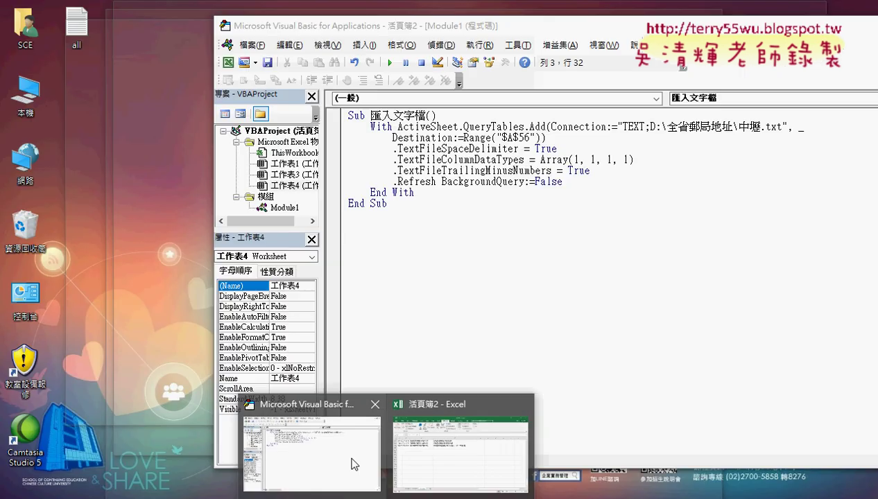
Step: Review the 中壢.txt file name and the 56 destination row in the macro code
{"action": "left_click", "coordinate": [353, 464]}
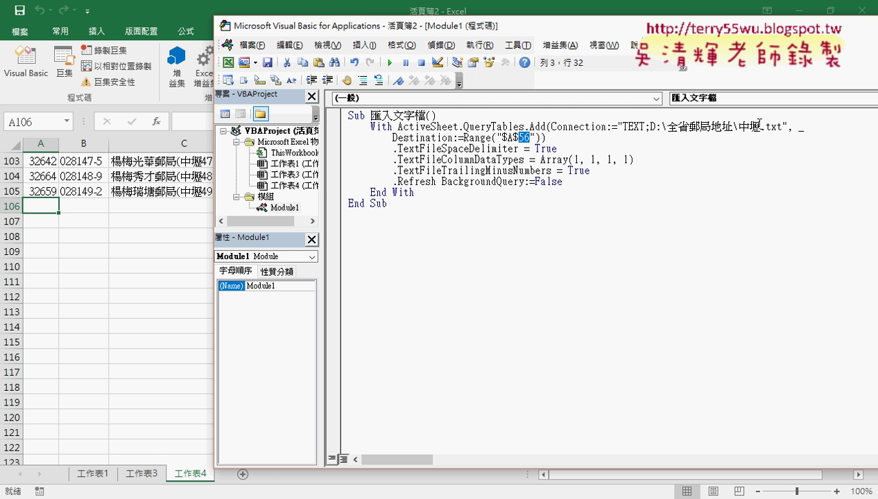
{"action": "left_click_drag", "start_coordinate": [738, 126], "coordinate": [782, 126]}
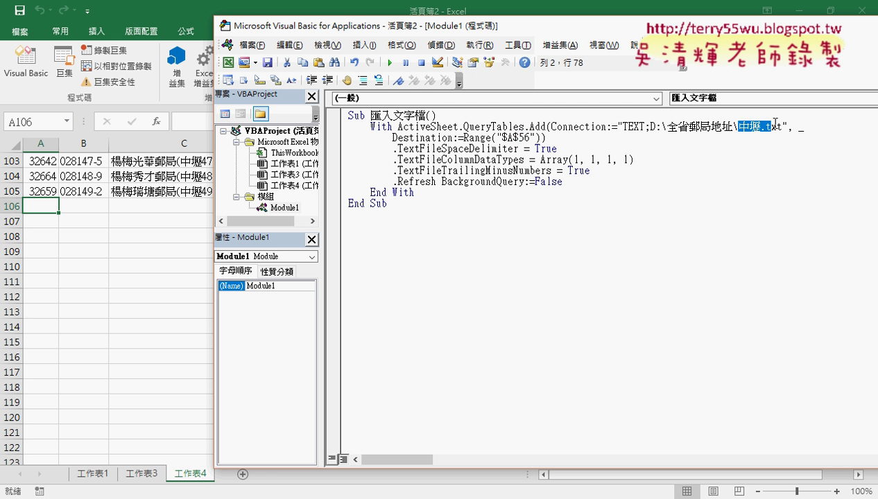
{"action": "left_click_drag", "start_coordinate": [529, 137], "coordinate": [518, 138]}
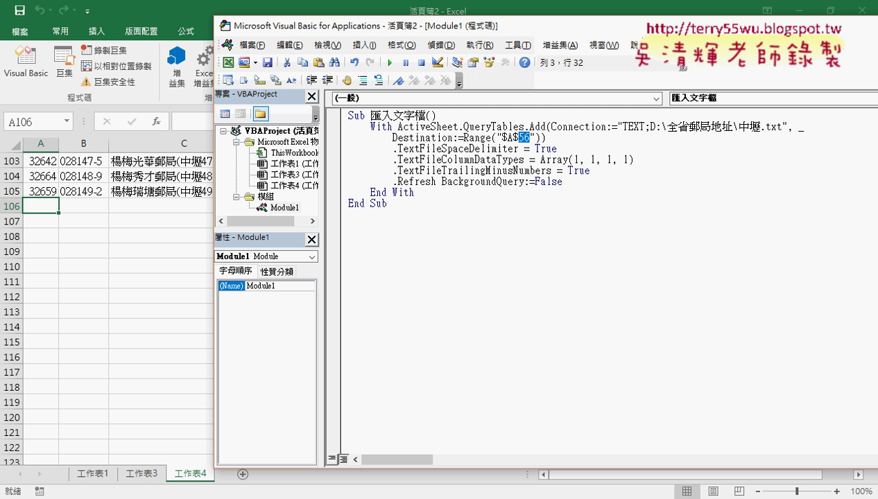
Step: Open dir.txt from the 全省郵局地址 folder in Notepad
{"action": "mouse_move", "coordinate": [229, 496]}
{"action": "left_click", "coordinate": [355, 443]}
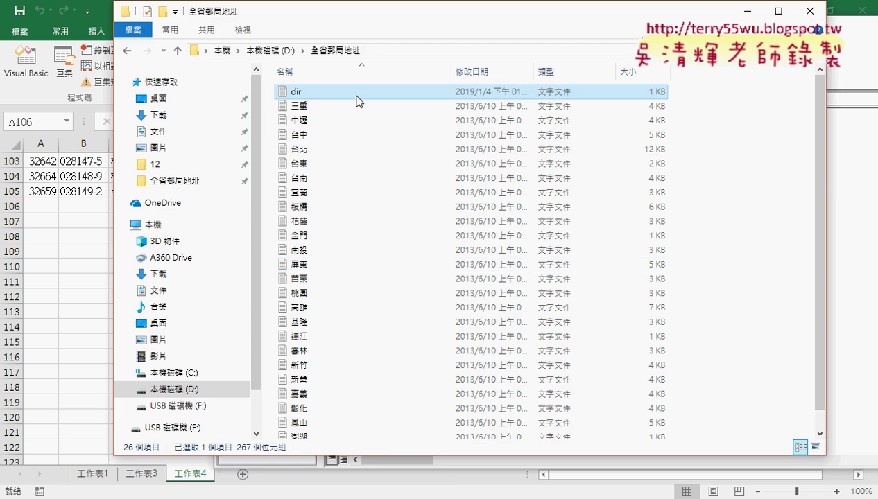
{"action": "double_click", "coordinate": [356, 102]}
Step: Copy the file names from dir.txt and paste them at A1 of 工作表1
{"action": "mouse_move", "coordinate": [195, 333]}
{"action": "left_mouse_down"}
{"action": "mouse_move", "coordinate": [147, 326]}
{"action": "mouse_move", "coordinate": [97, 71]}
{"action": "left_mouse_up"}
{"action": "right_click", "coordinate": [142, 115]}
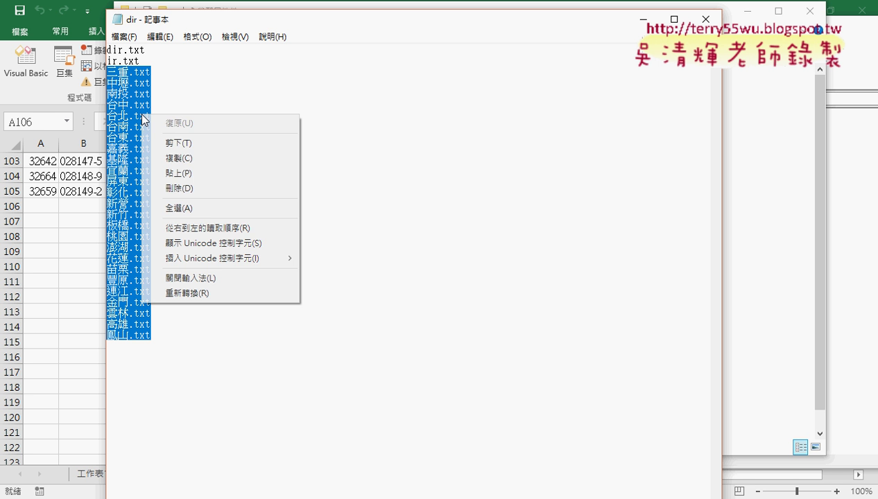
{"action": "left_click", "coordinate": [171, 158]}
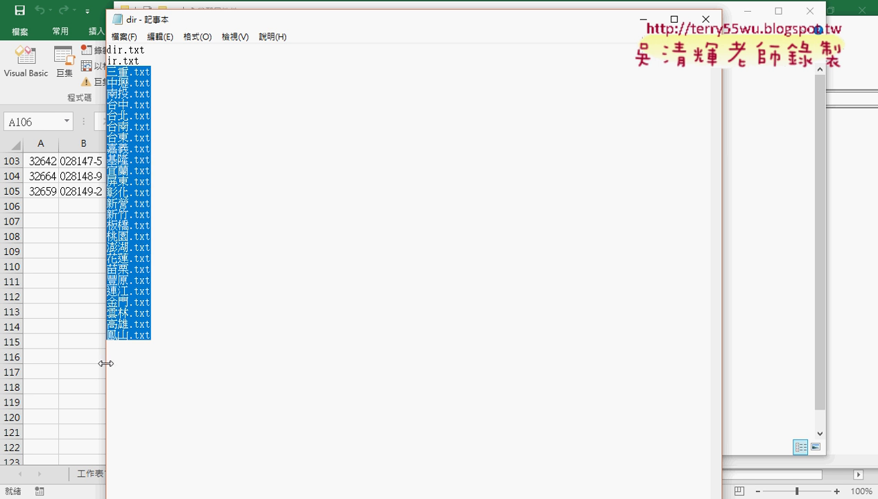
{"action": "left_click", "coordinate": [88, 479]}
{"action": "left_click", "coordinate": [92, 474]}
{"action": "scroll", "coordinate": [97, 364], "scroll_direction": "down", "scroll_amount": 2}
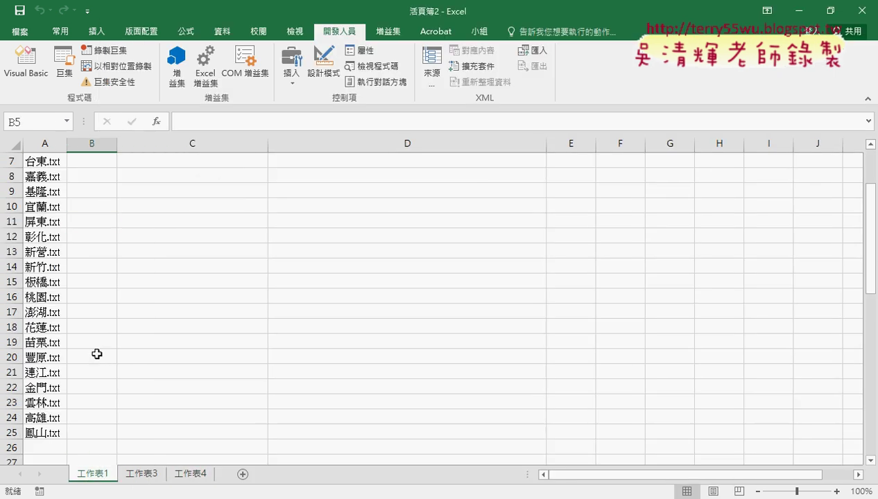
{"action": "scroll", "coordinate": [96, 354], "scroll_direction": "up", "scroll_amount": 2}
{"action": "left_click", "coordinate": [49, 160]}
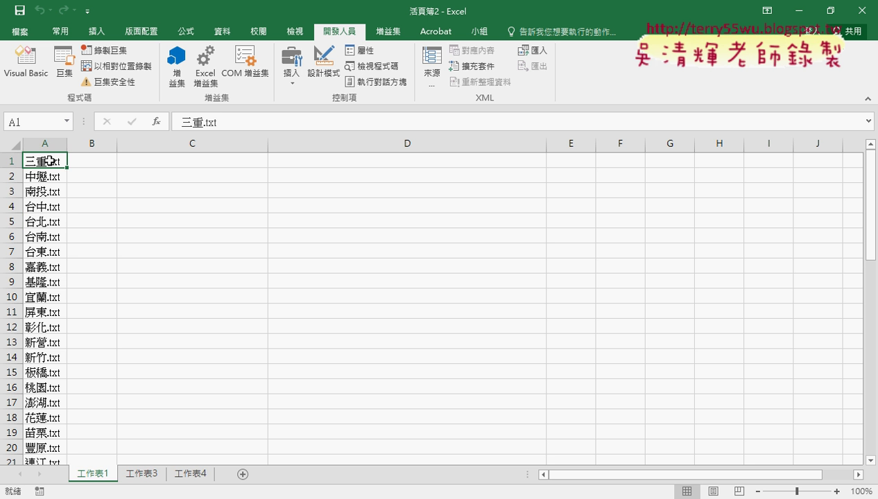
{"action": "key", "text": "ctrl+v"}
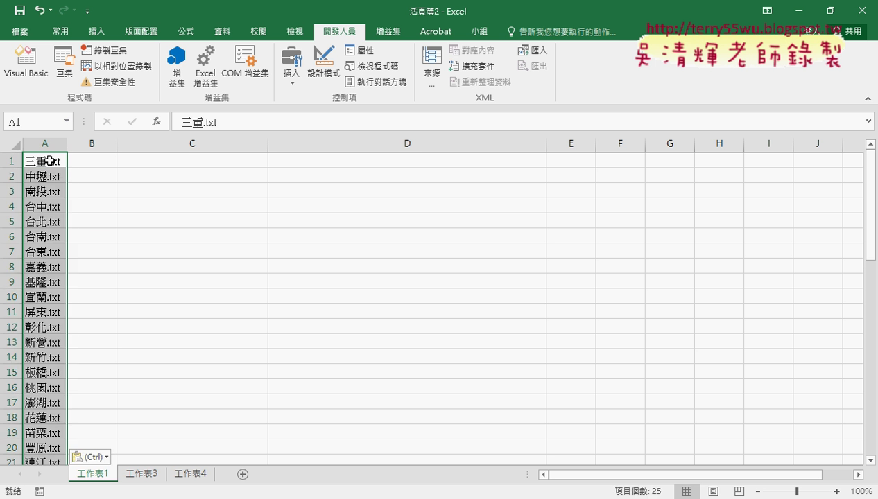
Step: Check the pasted list runs from 三重.txt in A1 to 鳳山.txt in A25
{"action": "left_click", "coordinate": [50, 160]}
{"action": "scroll", "coordinate": [49, 160], "scroll_direction": "down", "scroll_amount": 3}
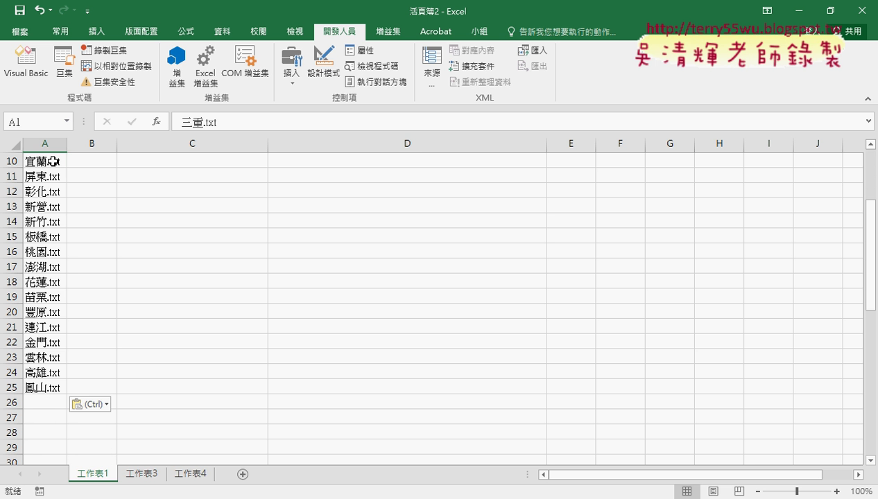
{"action": "left_click", "coordinate": [52, 380]}
{"action": "scroll", "coordinate": [52, 381], "scroll_direction": "up", "scroll_amount": 3}
{"action": "left_click", "coordinate": [49, 160]}
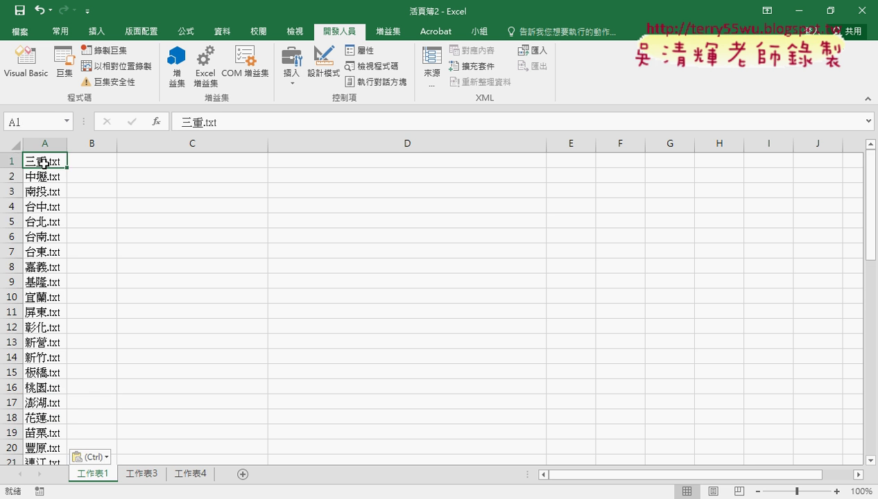
{"action": "scroll", "coordinate": [44, 312], "scroll_direction": "down", "scroll_amount": 3}
{"action": "left_click", "coordinate": [46, 387]}
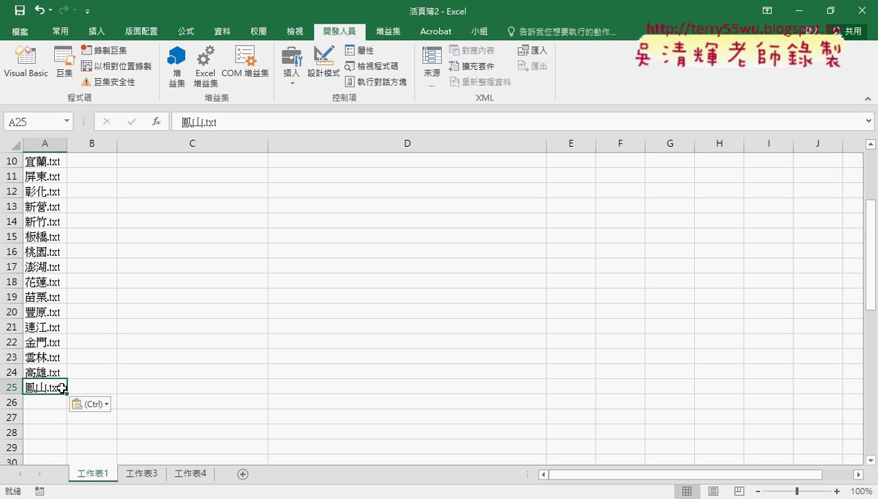
{"action": "scroll", "coordinate": [57, 335], "scroll_direction": "up", "scroll_amount": 3}
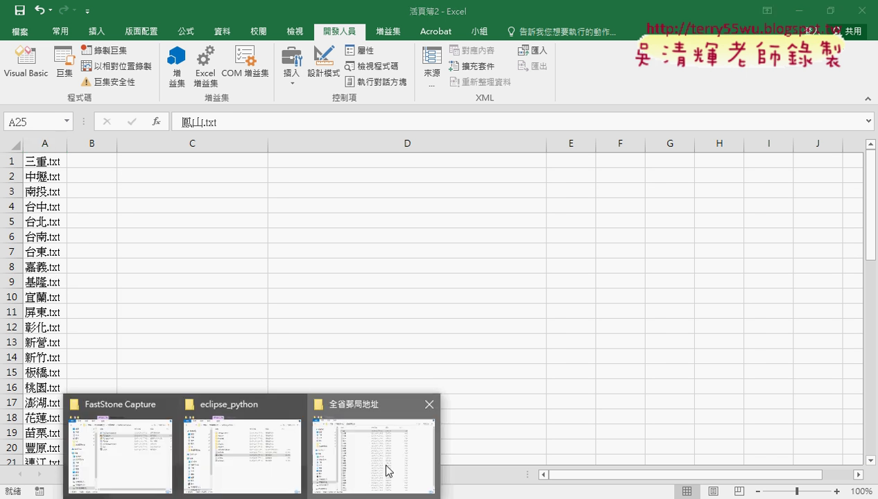
Step: Copy the dir.txt name list again and paste it at A1 of 工作表1
{"action": "left_click", "coordinate": [387, 471]}
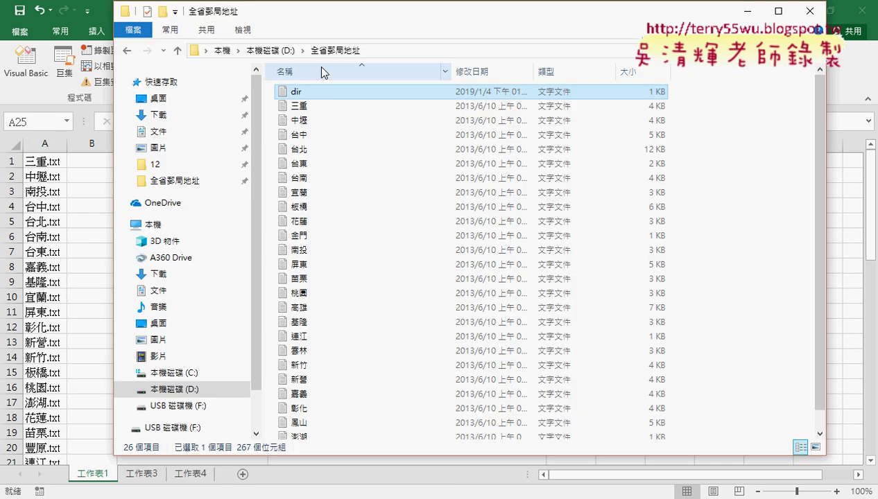
{"action": "double_click", "coordinate": [297, 95]}
{"action": "left_click_drag", "start_coordinate": [108, 71], "coordinate": [169, 343]}
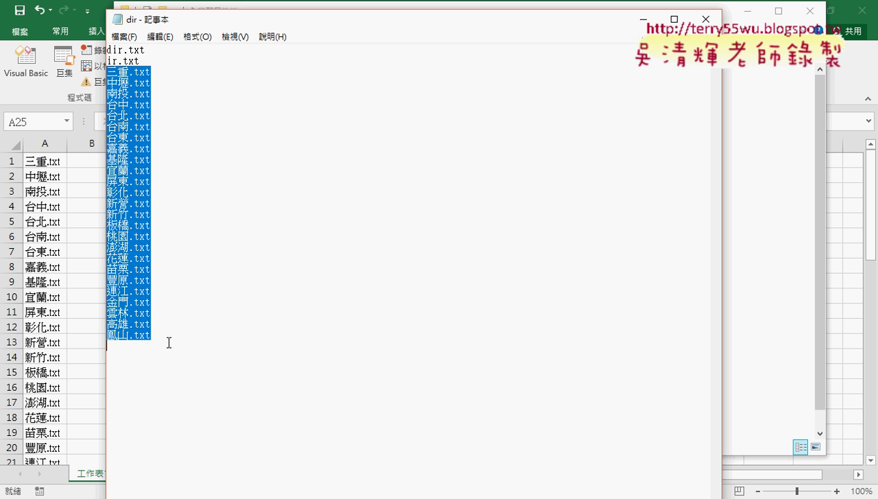
{"action": "key", "text": "ctrl+c"}
{"action": "left_click", "coordinate": [47, 179]}
{"action": "left_click", "coordinate": [41, 161]}
{"action": "key", "text": "ctrl+v"}
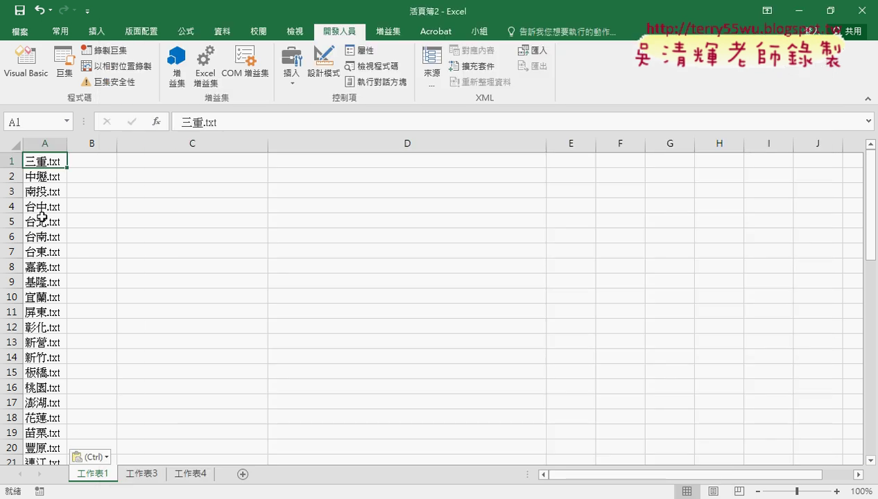
Step: Confirm 鳳山.txt sits in A25, then scroll to the top of 工作表4's imported records
{"action": "scroll", "coordinate": [42, 217], "scroll_direction": "down", "scroll_amount": 5}
{"action": "left_click", "coordinate": [37, 293]}
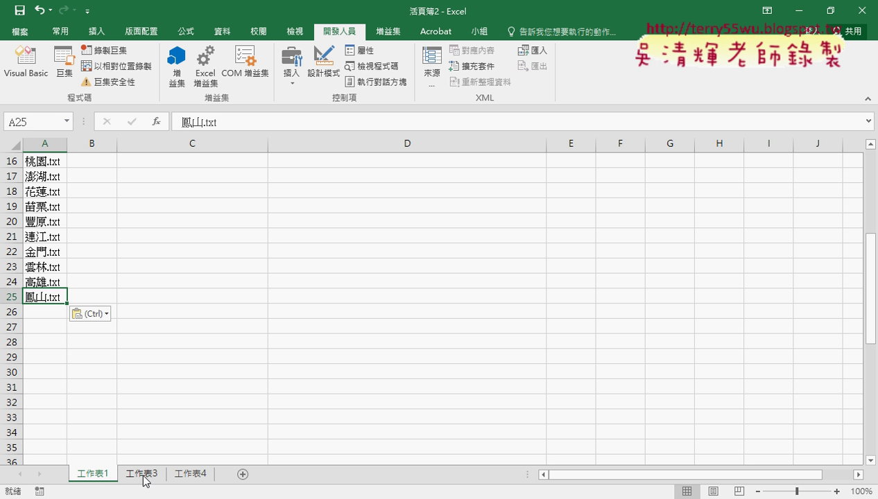
{"action": "left_click", "coordinate": [194, 477]}
{"action": "scroll", "coordinate": [194, 478], "scroll_direction": "up", "scroll_amount": 4}
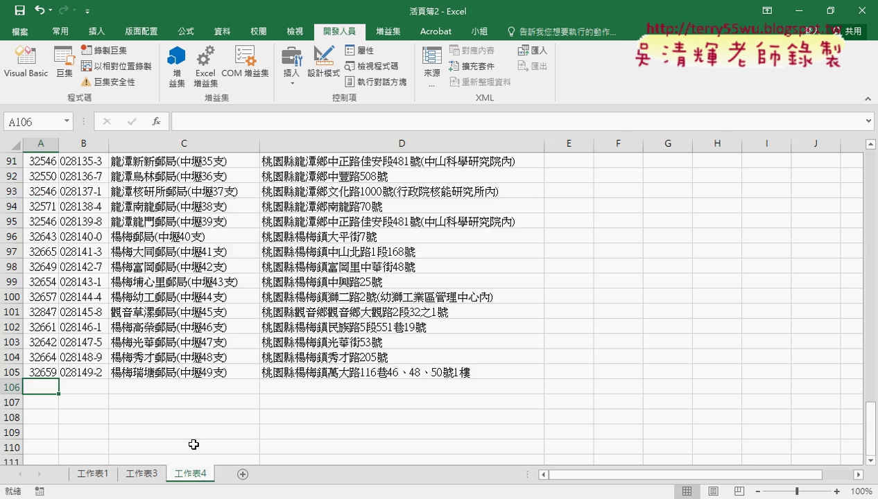
{"action": "scroll", "coordinate": [190, 479], "scroll_direction": "up", "scroll_amount": 5}
{"action": "scroll", "coordinate": [183, 480], "scroll_direction": "up", "scroll_amount": 5}
{"action": "scroll", "coordinate": [174, 479], "scroll_direction": "up", "scroll_amount": 3}
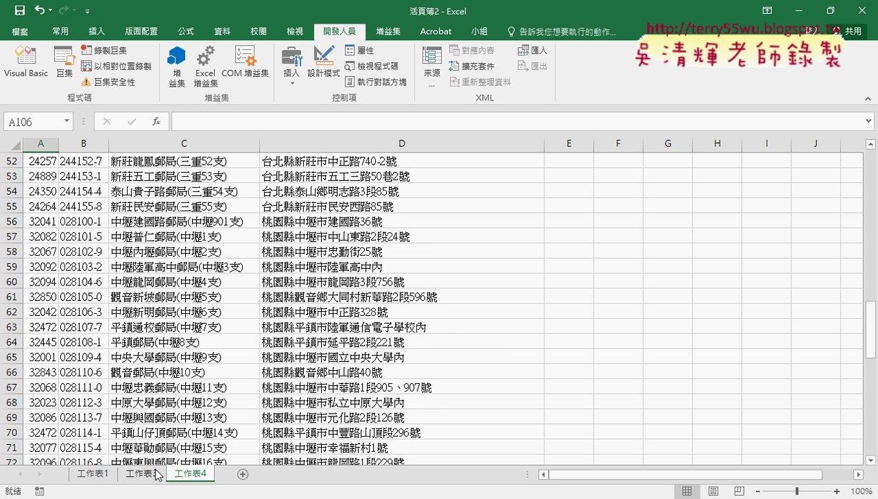
Step: Add sheet 工作表5, then duplicate the 匯入文字檔 procedure below End Sub in Module1
{"action": "left_click", "coordinate": [282, 474]}
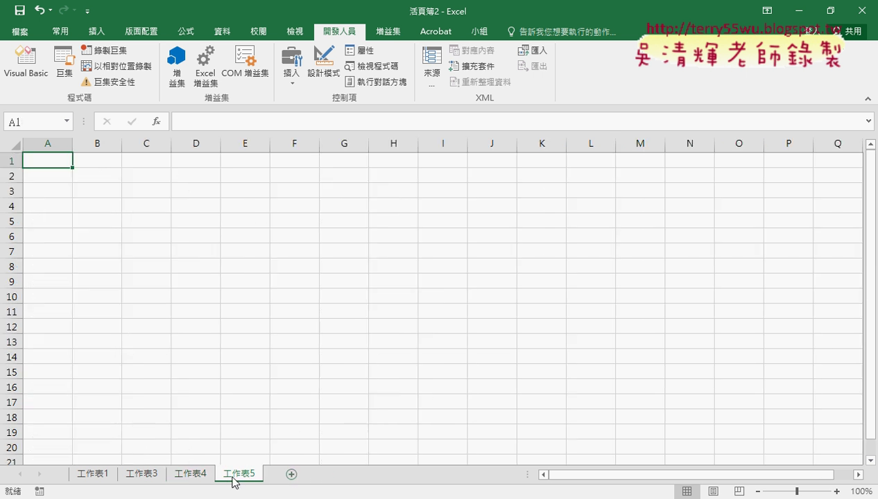
{"action": "left_click_drag", "start_coordinate": [235, 479], "coordinate": [139, 479]}
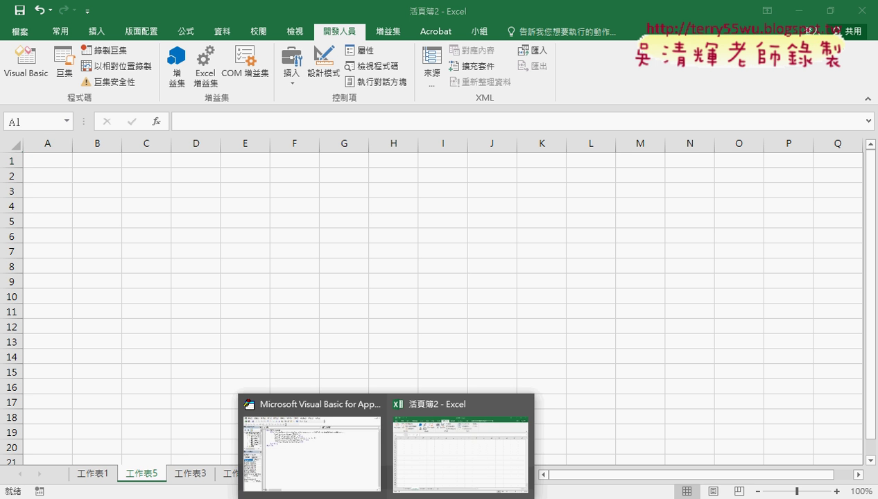
{"action": "left_click", "coordinate": [332, 476]}
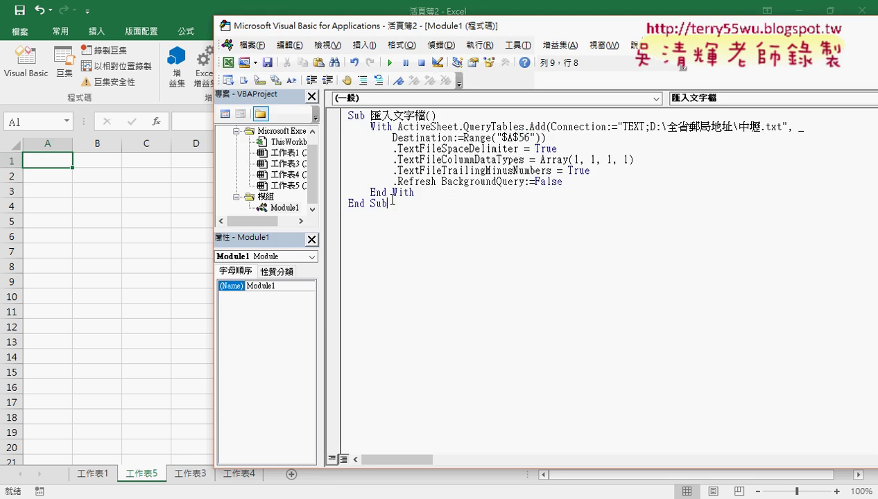
{"action": "left_click_drag", "start_coordinate": [389, 206], "coordinate": [348, 114]}
{"action": "right_click", "coordinate": [362, 134]}
{"action": "left_click", "coordinate": [390, 160]}
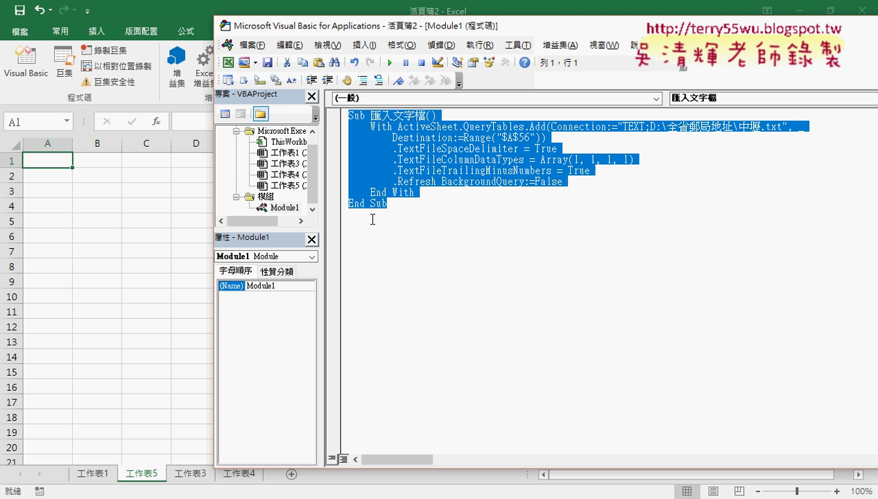
{"action": "left_click", "coordinate": [367, 217]}
{"action": "right_click", "coordinate": [366, 216]}
{"action": "left_click", "coordinate": [410, 256]}
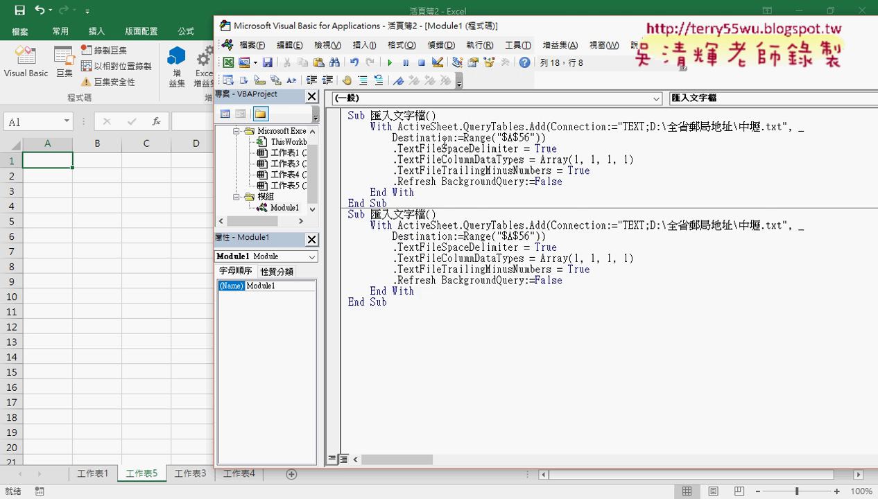
Step: Rename the duplicated procedure to 批次匯入文字檔For
{"action": "left_click", "coordinate": [370, 214]}
{"action": "key", "text": "Delete"}
{"action": "type", "text": "批"}
{"action": "type", "text": "次匯"}
{"action": "key", "text": "Right"}
{"action": "key", "text": "Right"}
{"action": "key", "text": "Right"}
{"action": "key", "text": "Right"}
{"action": "key", "text": "Right"}
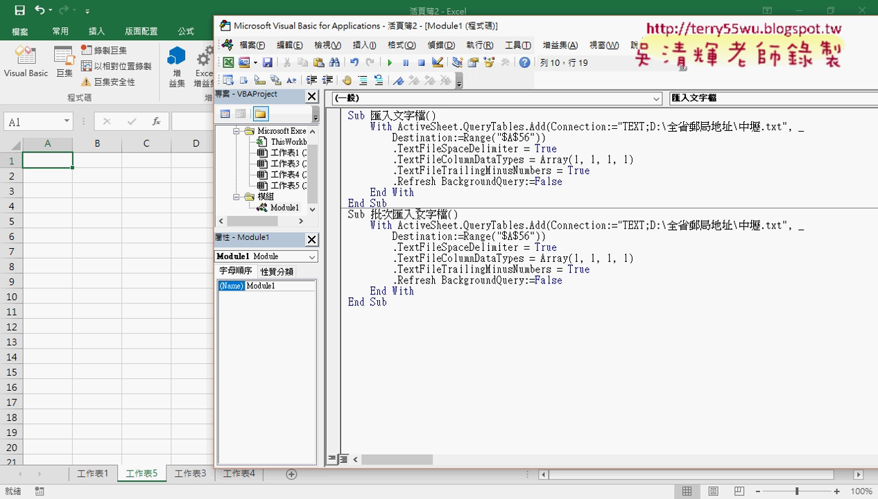
{"action": "type", "text": "F"}
{"action": "type", "text": "o"}
{"action": "type", "text": "r"}
Step: Check the 批次匯入文字檔For name and open a blank line below its Sub header
{"action": "left_click_drag", "start_coordinate": [392, 215], "coordinate": [447, 215]}
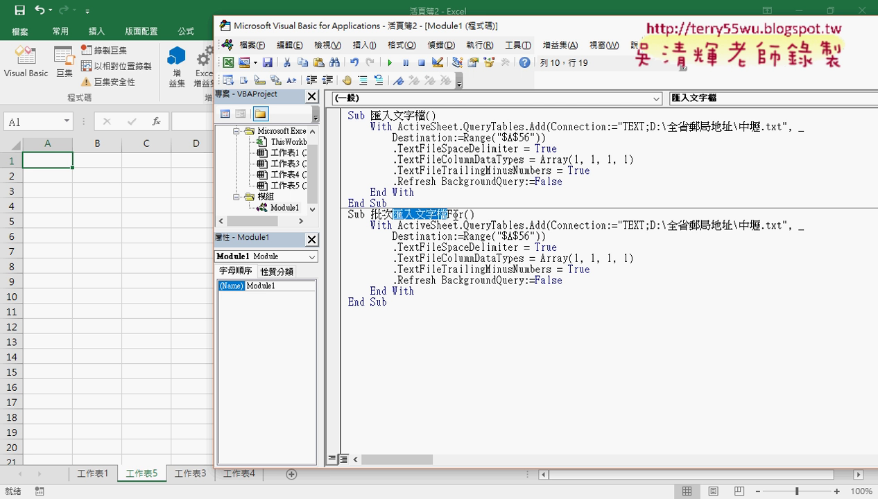
{"action": "left_click_drag", "start_coordinate": [463, 215], "coordinate": [448, 215]}
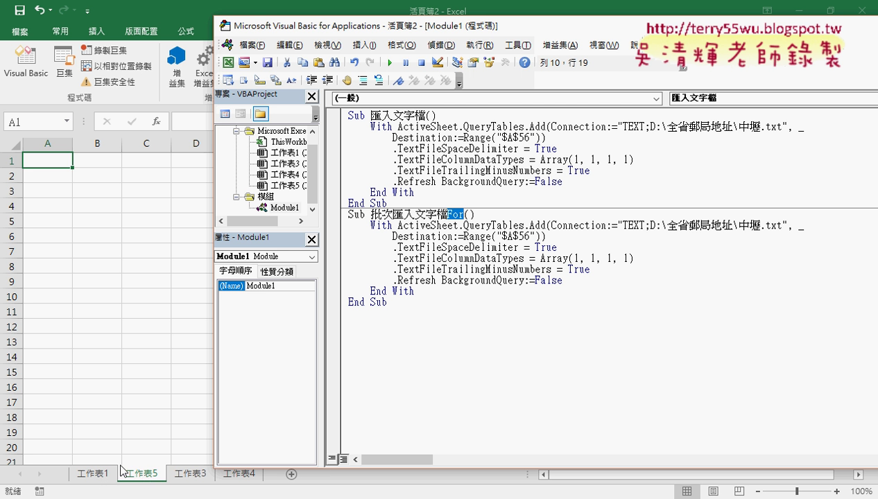
{"action": "mouse_move", "coordinate": [123, 471]}
{"action": "left_mouse_down"}
{"action": "mouse_move", "coordinate": [152, 476]}
{"action": "mouse_move", "coordinate": [73, 481]}
{"action": "left_mouse_up"}
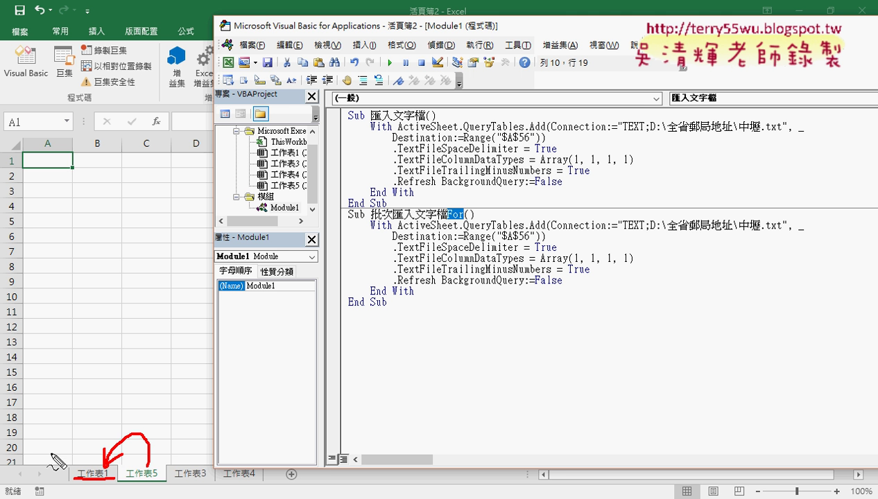
{"action": "key", "text": "Escape"}
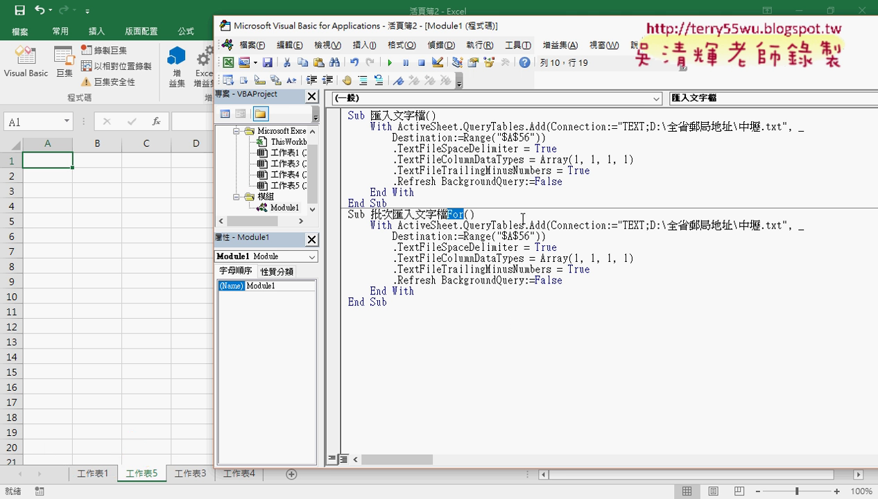
{"action": "left_click", "coordinate": [522, 218]}
{"action": "key", "text": "Return"}
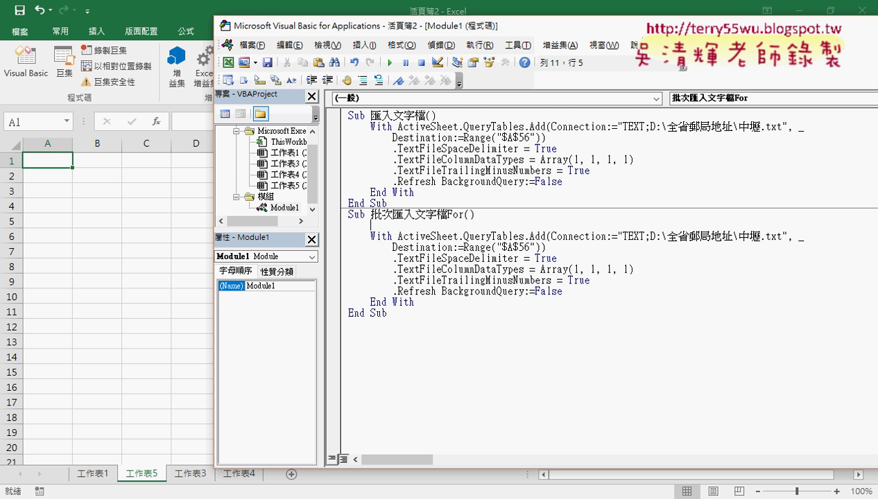
Step: Add an empty For i = 1 To 25 … Next loop at the top of the procedure
{"action": "key", "text": "Return"}
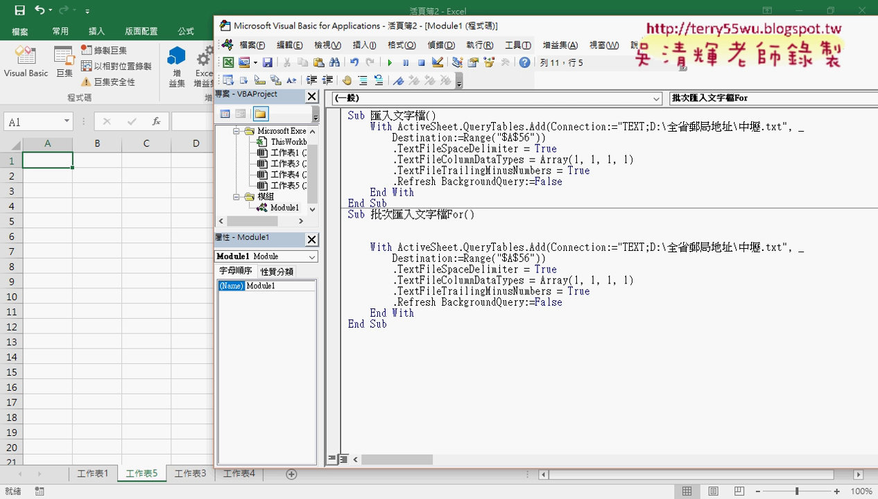
{"action": "type", "text": "f"}
{"action": "type", "text": "or "}
{"action": "type", "text": "i"}
{"action": "type", "text": "=1"}
{"action": "type", "text": " to "}
{"action": "type", "text": "25"}
{"action": "key", "text": "Return"}
{"action": "key", "text": "Return"}
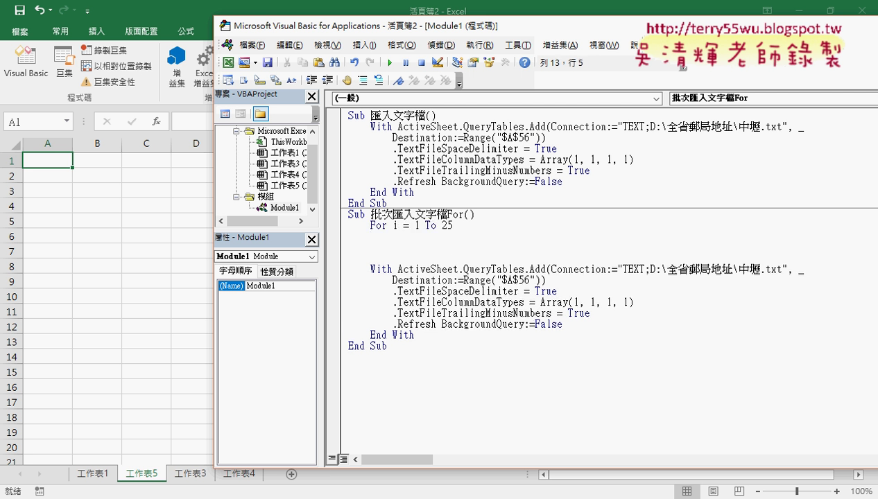
{"action": "type", "text": "next"}
{"action": "key", "text": "Up"}
{"action": "key", "text": "Tab"}
Step: Check the 25 file names on 工作表1, then select the With … End With block to move into the loop
{"action": "left_click", "coordinate": [97, 474]}
{"action": "scroll", "coordinate": [52, 176], "scroll_direction": "up", "scroll_amount": 3}
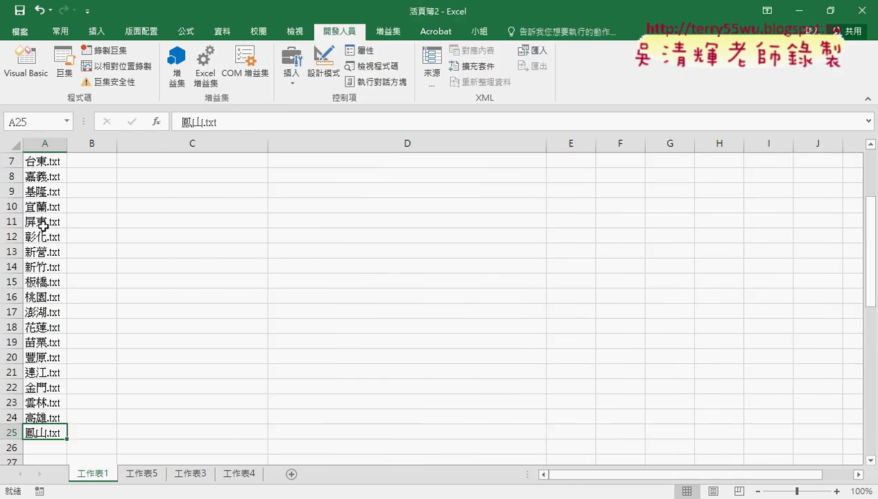
{"action": "scroll", "coordinate": [52, 176], "scroll_direction": "up", "scroll_amount": 2}
{"action": "mouse_move", "coordinate": [417, 477]}
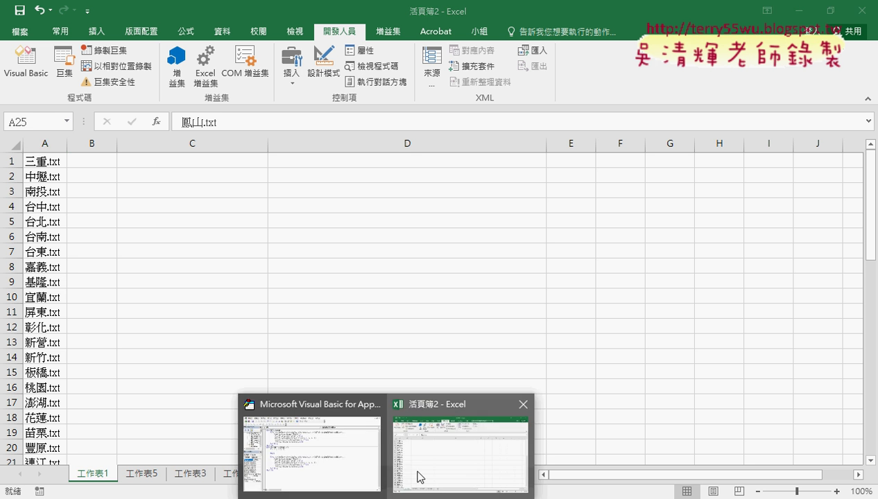
{"action": "left_click", "coordinate": [300, 451]}
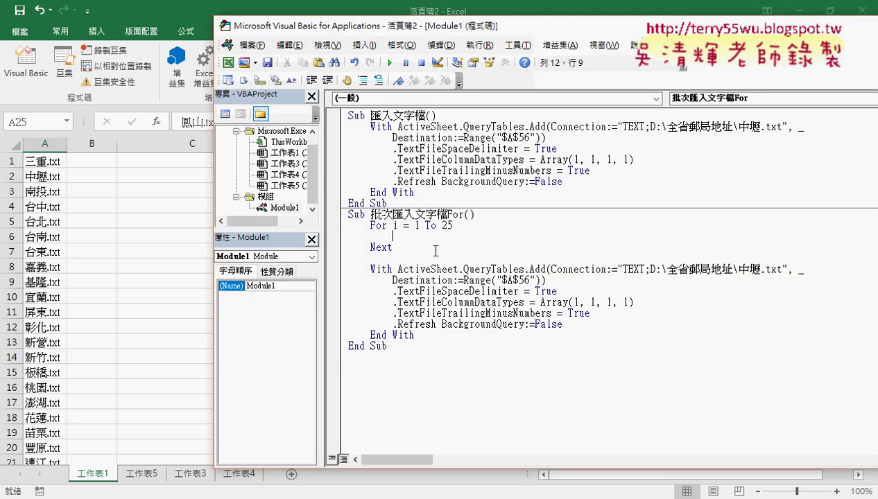
{"action": "left_click_drag", "start_coordinate": [415, 335], "coordinate": [342, 271]}
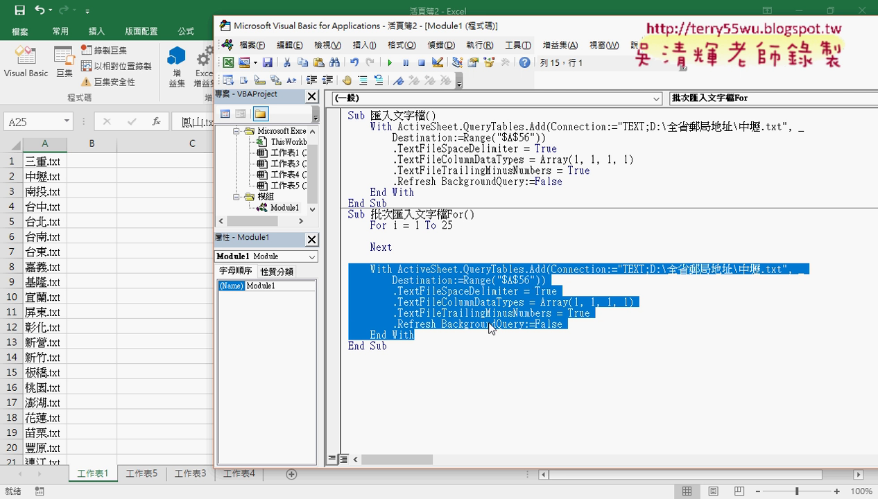
{"action": "left_click_drag", "start_coordinate": [393, 247], "coordinate": [339, 229]}
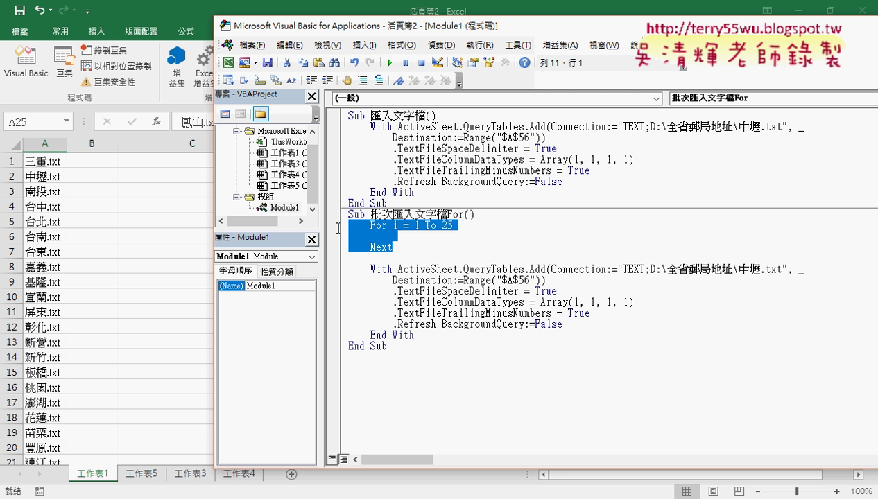
{"action": "left_click_drag", "start_coordinate": [419, 335], "coordinate": [342, 265]}
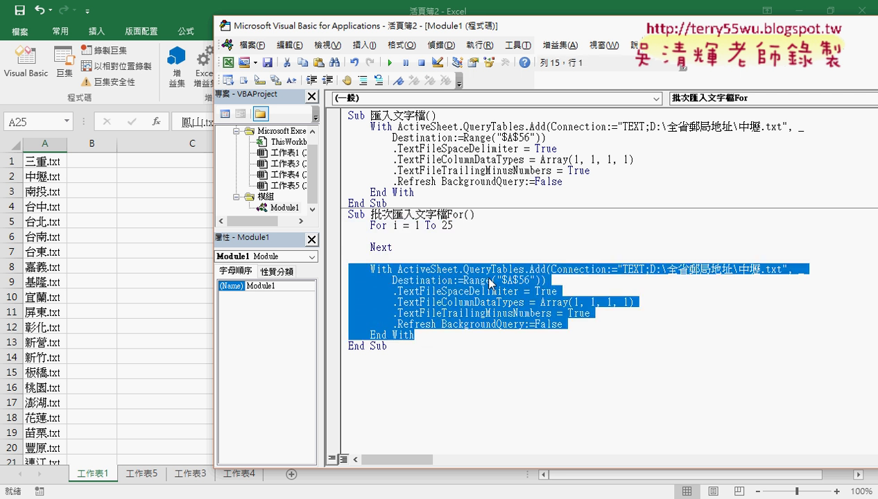
Step: Move the With … End With import block into the For i = 1 To 25 loop and indent it one level
{"action": "left_click_drag", "start_coordinate": [490, 283], "coordinate": [349, 237]}
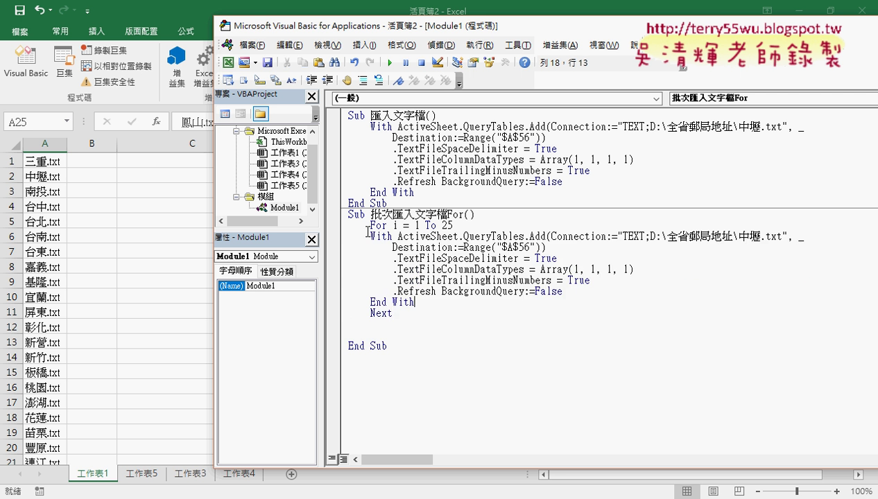
{"action": "left_click_drag", "start_coordinate": [417, 303], "coordinate": [341, 240]}
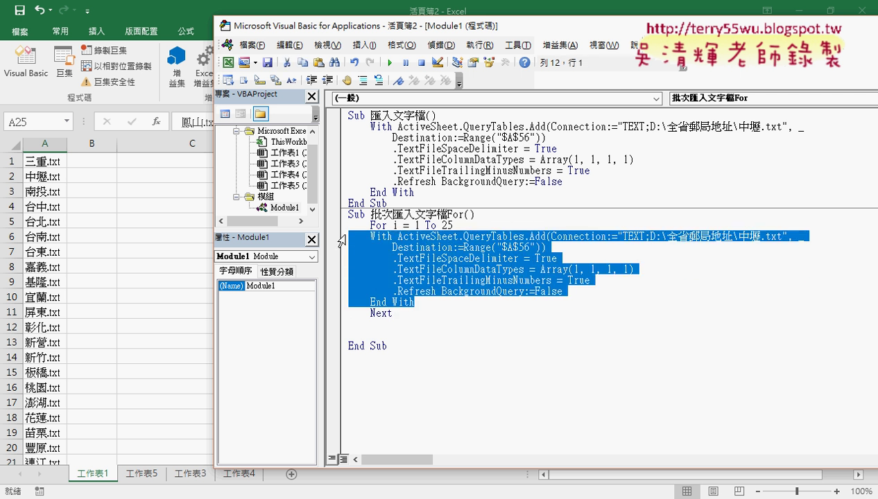
{"action": "key", "text": "Tab"}
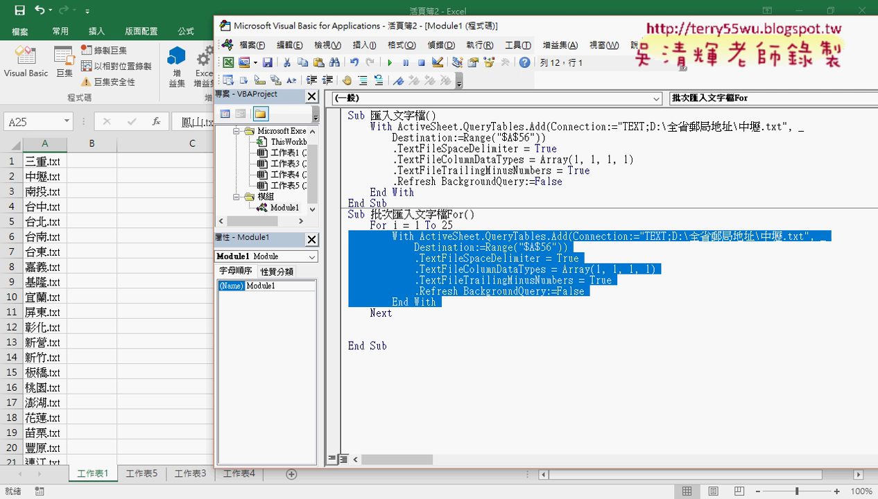
{"action": "left_click", "coordinate": [711, 270]}
{"action": "left_click_drag", "start_coordinate": [760, 236], "coordinate": [804, 237]}
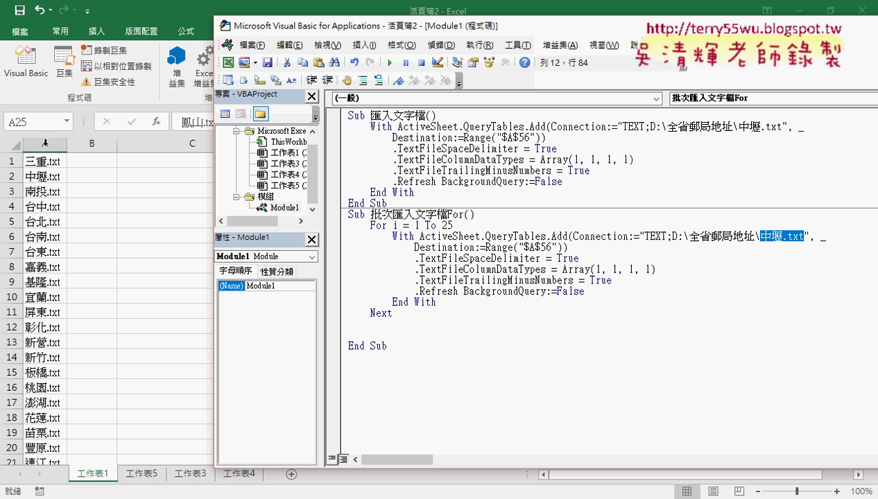
Step: Replace the hard-coded 中壢.txt in the connection string with & cells(i,"A")
{"action": "double_click", "coordinate": [417, 225]}
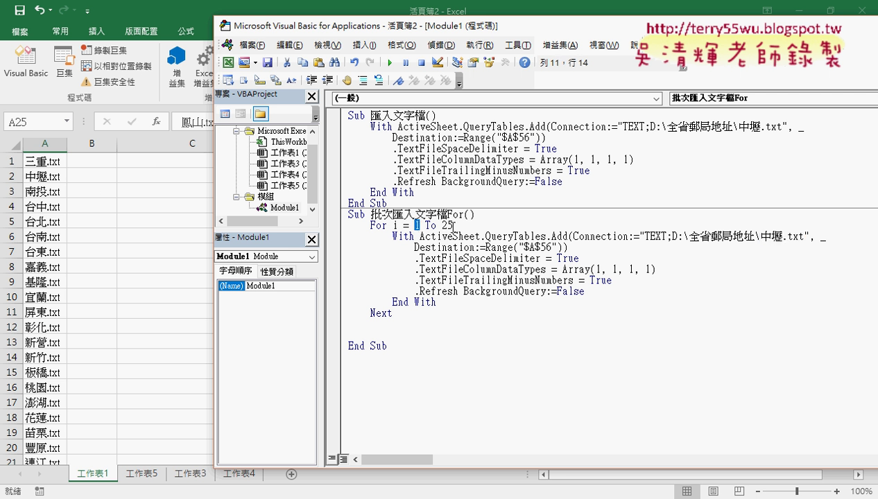
{"action": "double_click", "coordinate": [395, 225]}
{"action": "left_click_drag", "start_coordinate": [761, 236], "coordinate": [803, 236]}
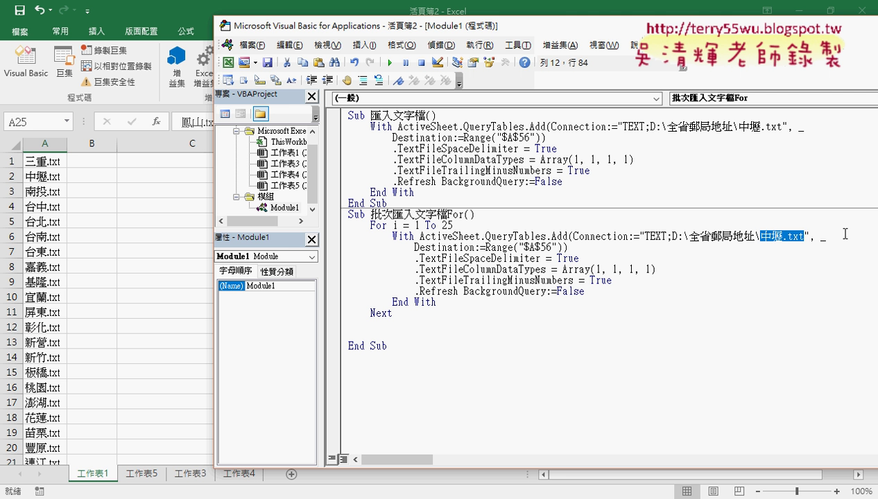
{"action": "key", "text": "Delete"}
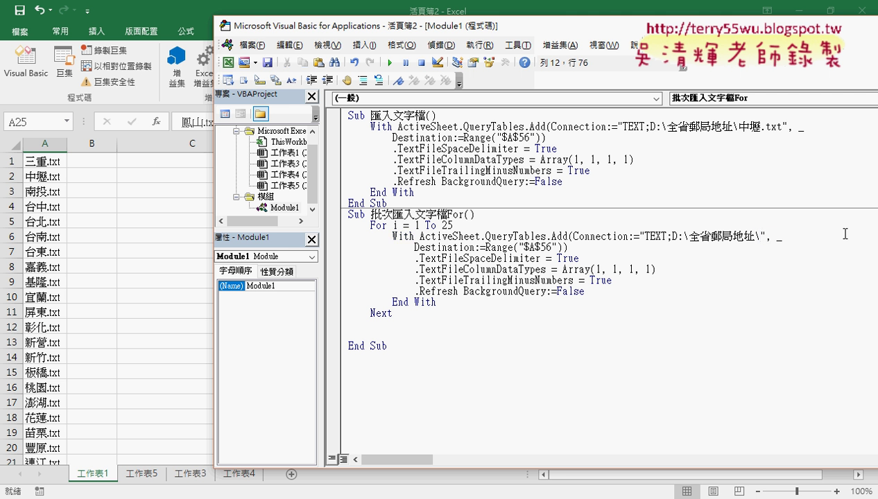
{"action": "key", "text": "Right"}
{"action": "type", "text": "& "}
{"action": "type", "text": "ce"}
{"action": "type", "text": "lls"}
{"action": "type", "text": "(i"}
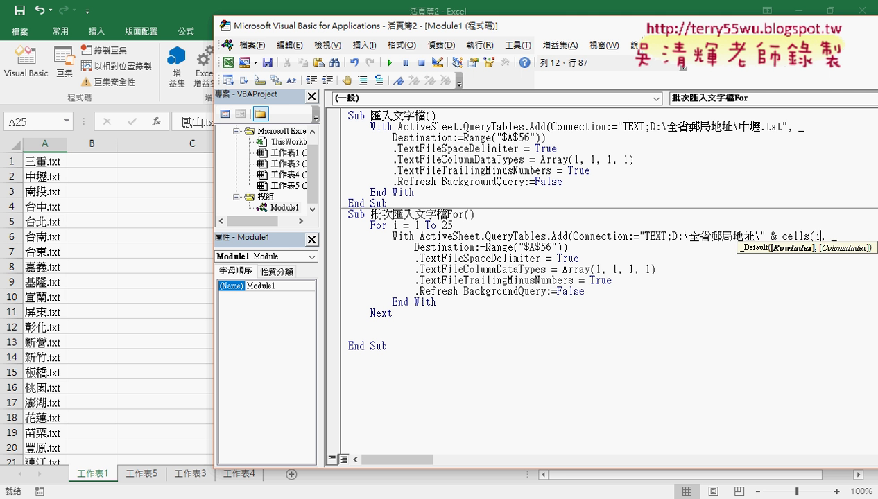
{"action": "type", "text": ","}
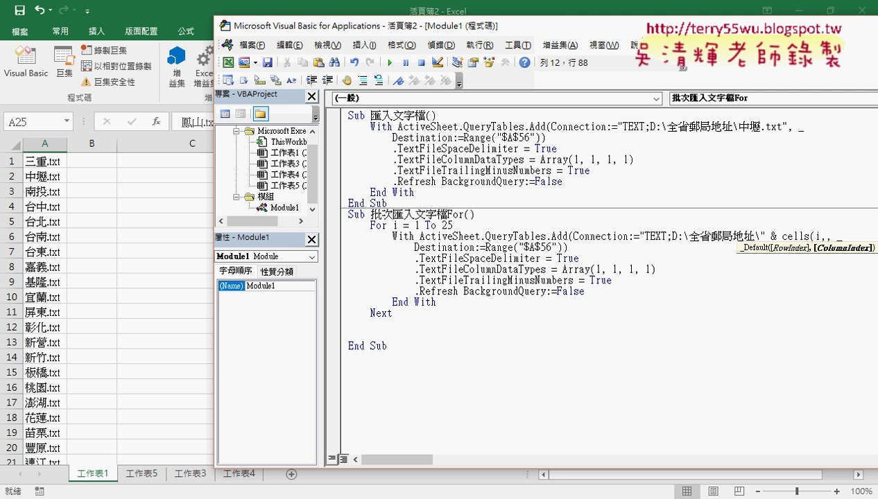
{"action": "type", "text": "\"A\""}
{"action": "type", "text": ")"}
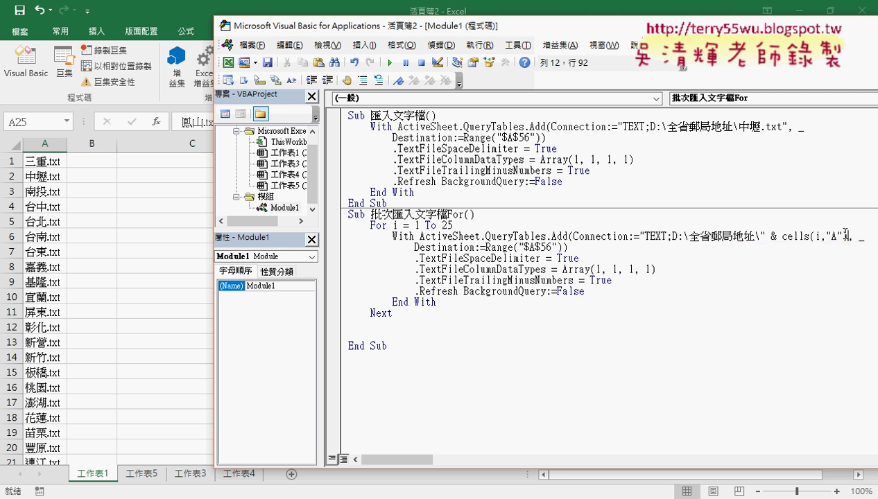
{"action": "key", "text": "Left"}
{"action": "key", "text": "Left"}
{"action": "key", "text": "Left"}
{"action": "key", "text": "Left"}
{"action": "key", "text": "Left"}
{"action": "key", "text": "Left"}
{"action": "key", "text": "Left"}
{"action": "key", "text": "Left"}
{"action": "key", "text": "Left"}
Step: Check the file list on 工作表1, then reposition and shorten the VBA editor window
{"action": "left_click", "coordinate": [147, 477]}
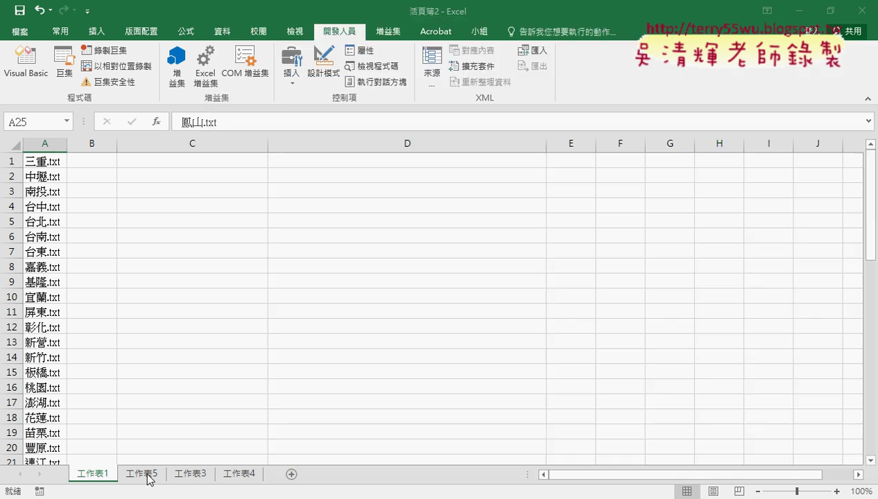
{"action": "left_click", "coordinate": [96, 478]}
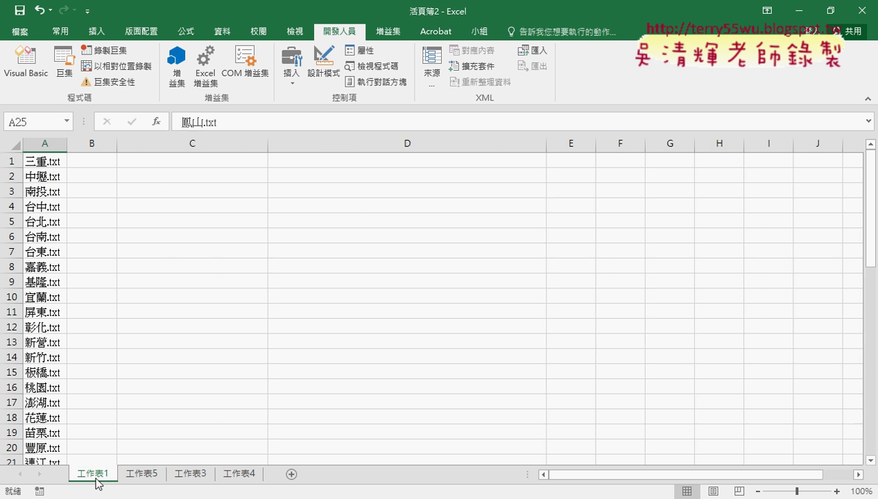
{"action": "left_click", "coordinate": [139, 477]}
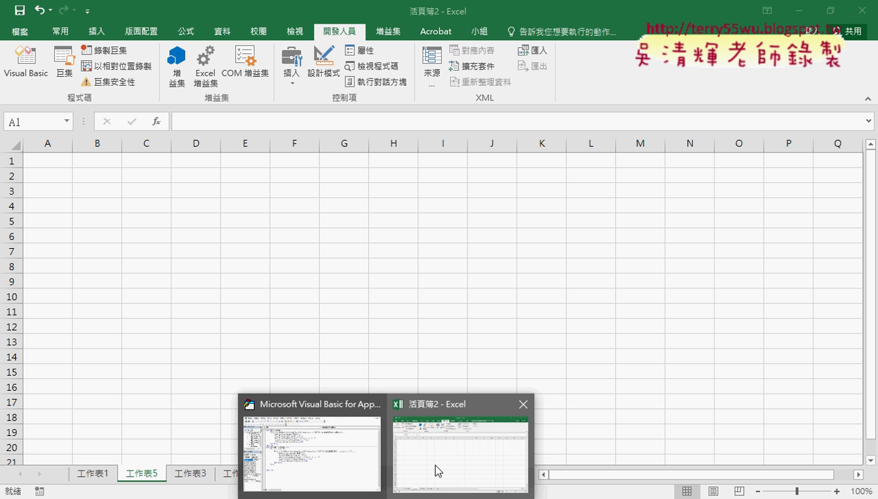
{"action": "left_click", "coordinate": [349, 446]}
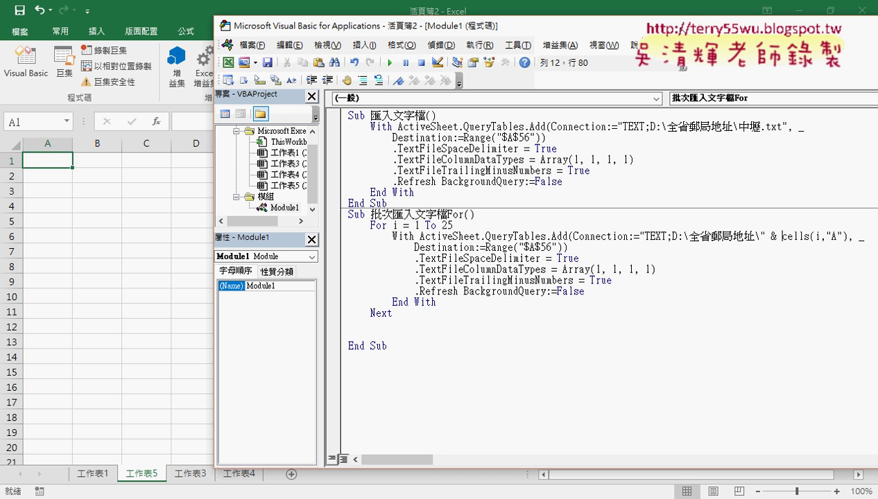
{"action": "left_click_drag", "start_coordinate": [697, 28], "coordinate": [556, 26]}
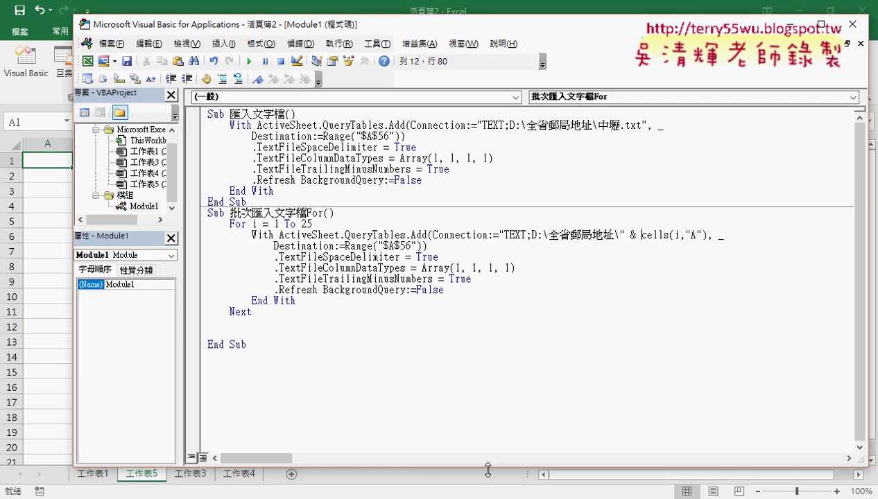
{"action": "left_click_drag", "start_coordinate": [490, 466], "coordinate": [487, 375]}
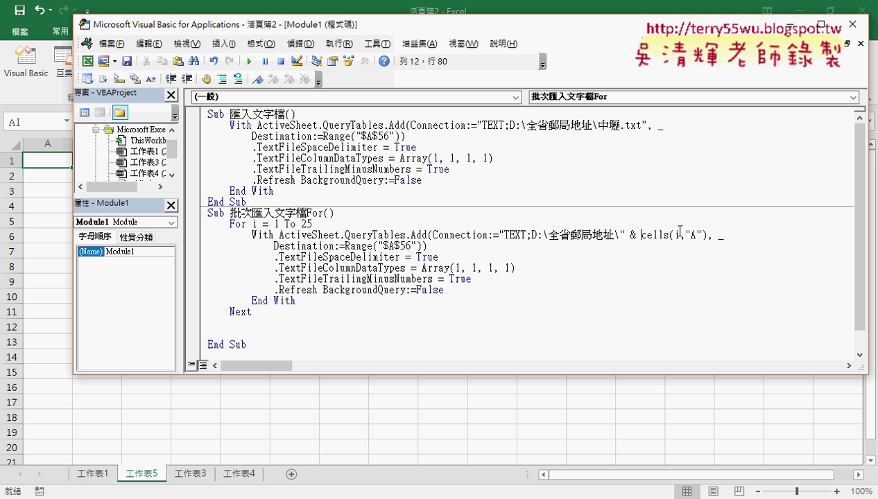
Step: Prefix the cell reference with sheets(1). so the path reads Sheets(1).Cells(i, "A")
{"action": "type", "text": "sh"}
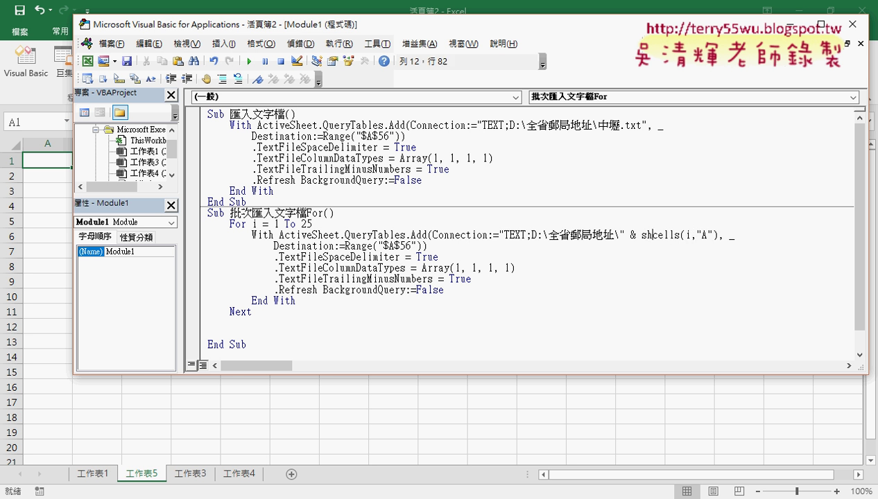
{"action": "type", "text": "eets"}
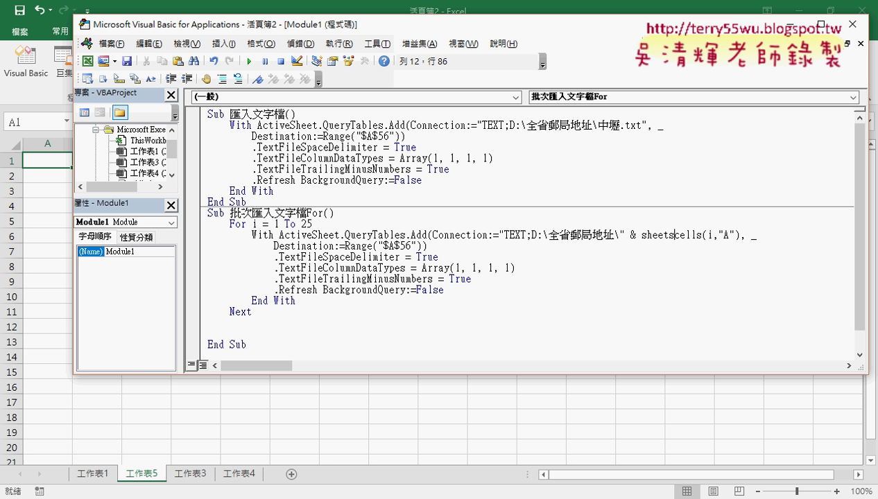
{"action": "type", "text": "(1"}
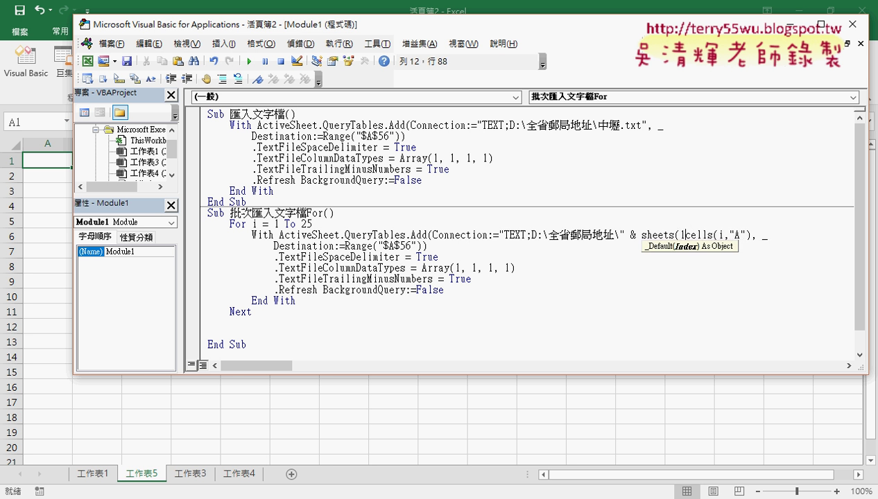
{"action": "type", "text": ")"}
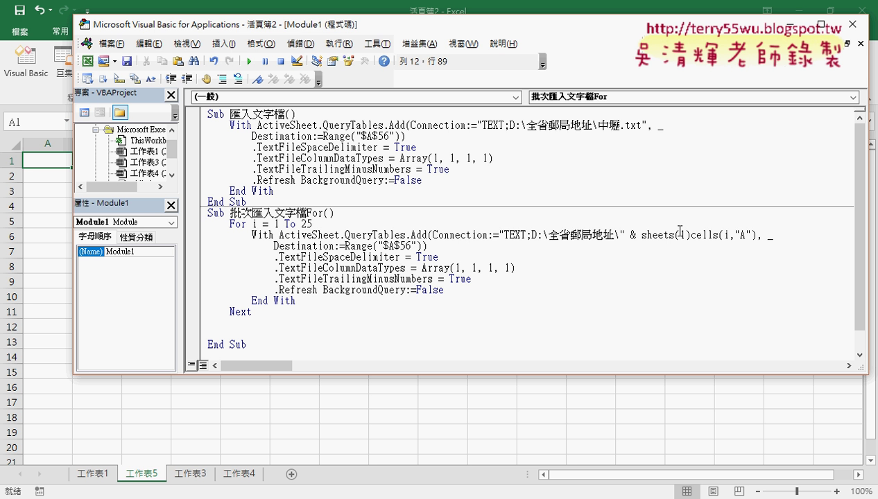
{"action": "type", "text": ".C"}
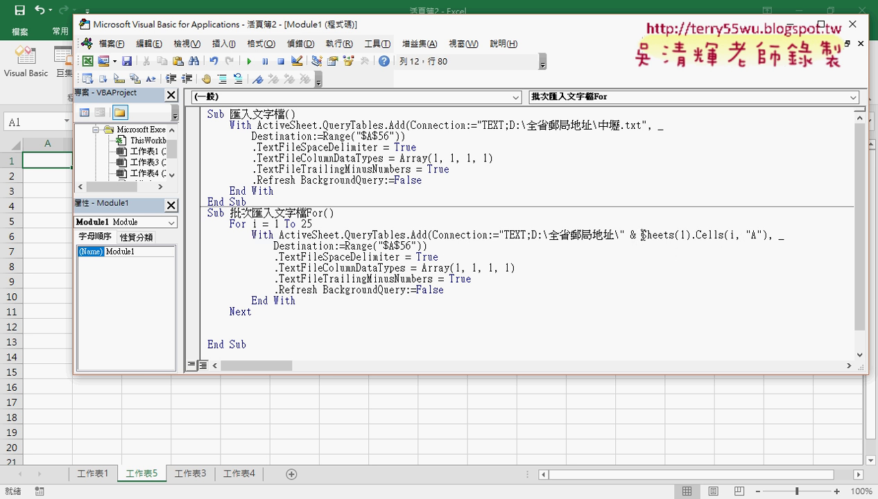
{"action": "left_click_drag", "start_coordinate": [641, 236], "coordinate": [688, 236]}
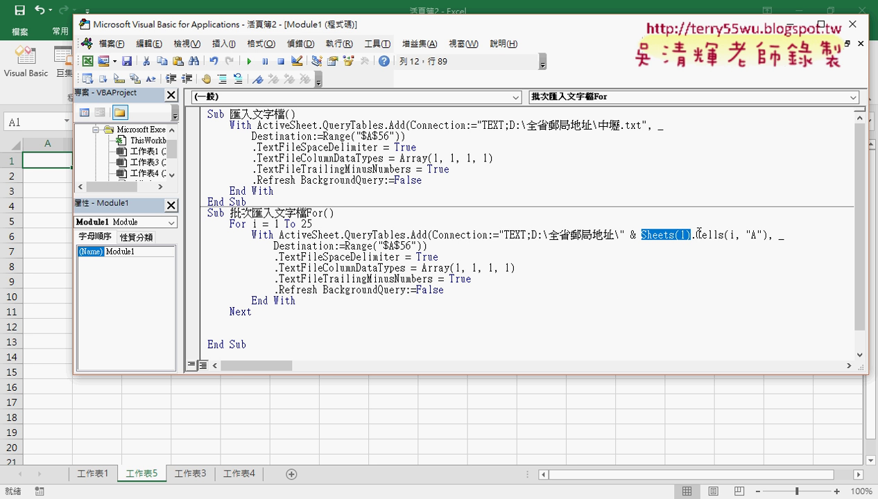
{"action": "left_click_drag", "start_coordinate": [696, 235], "coordinate": [767, 235]}
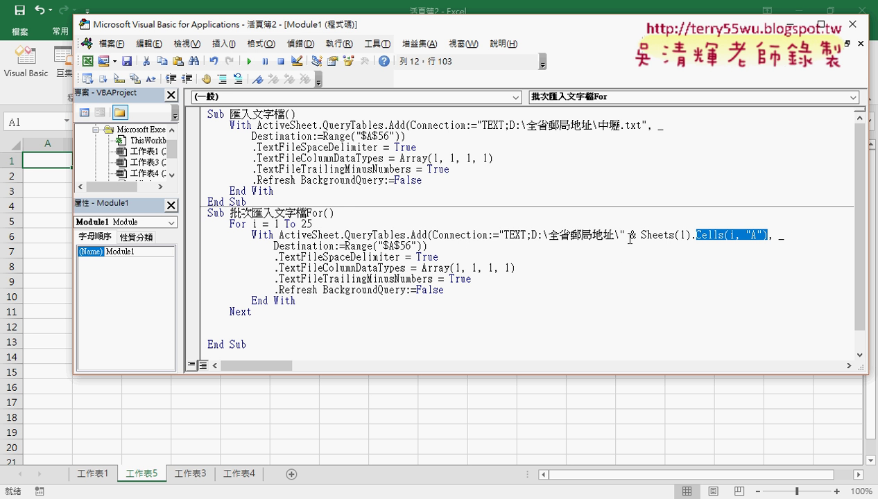
{"action": "left_click_drag", "start_coordinate": [626, 236], "coordinate": [767, 236]}
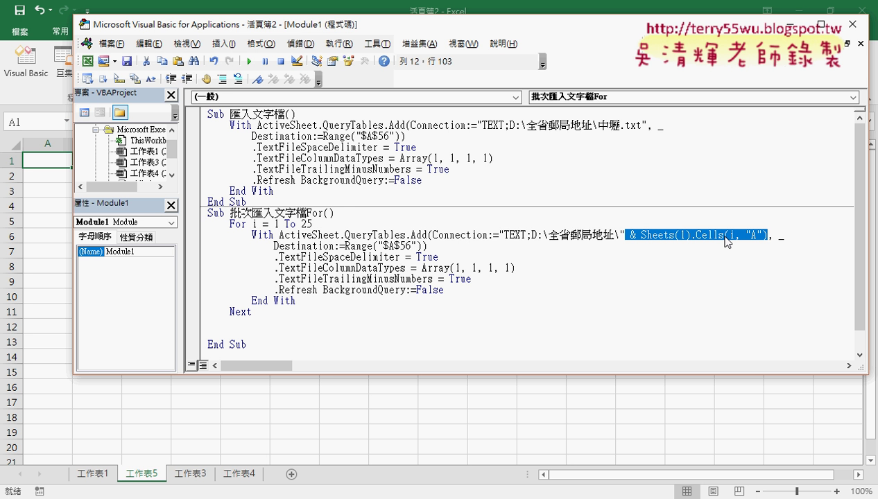
{"action": "double_click", "coordinate": [682, 235]}
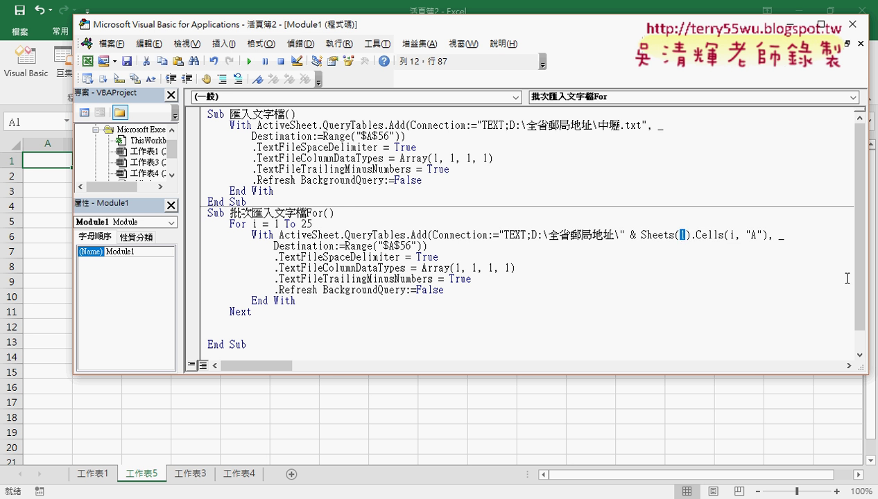
{"action": "type", "text": "\"\""}
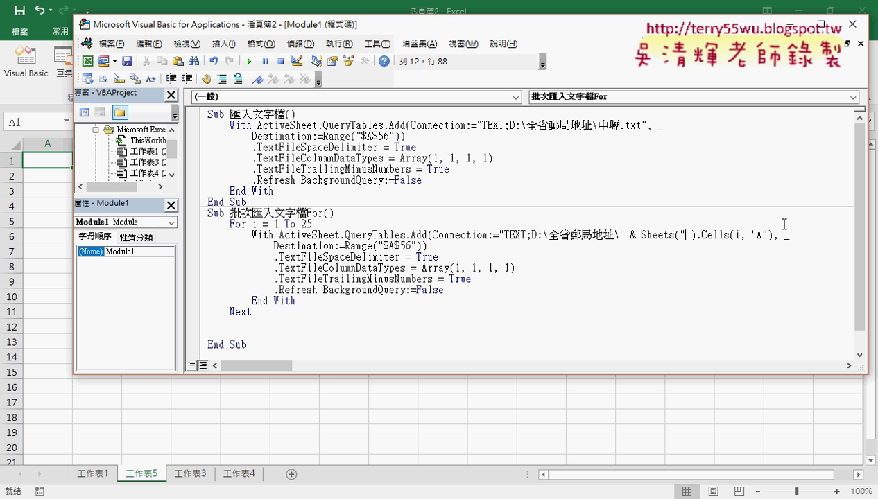
{"action": "key", "text": "BackSpace"}
{"action": "key", "text": "Delete"}
{"action": "type", "text": "1"}
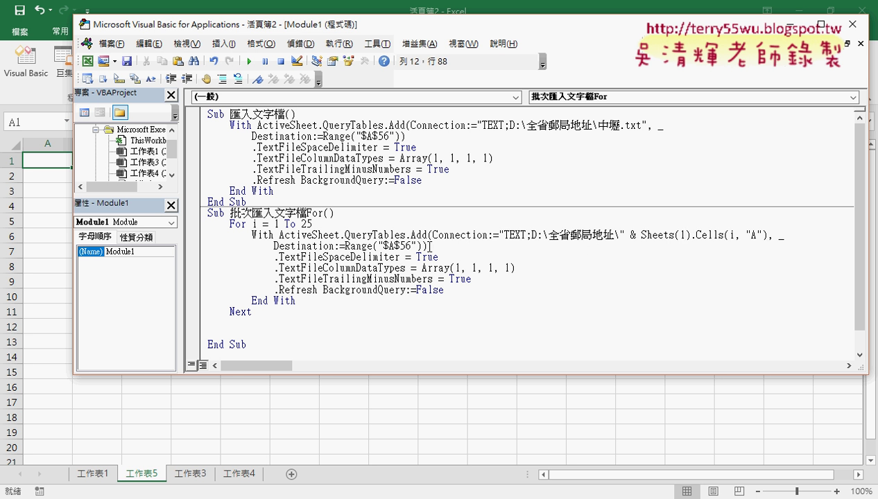
{"action": "left_click_drag", "start_coordinate": [768, 235], "coordinate": [641, 236]}
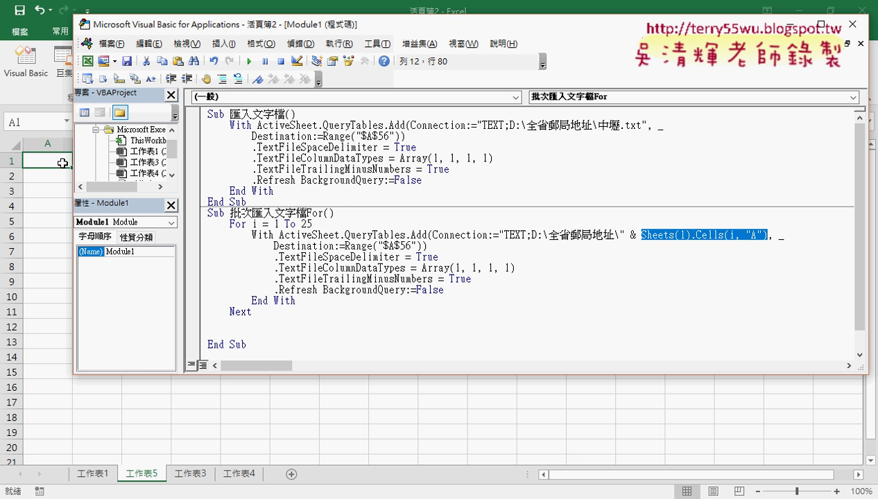
Step: Change the destination Range("$A$56") to Range("$A$" & r)
{"action": "left_click_drag", "start_coordinate": [411, 245], "coordinate": [400, 247]}
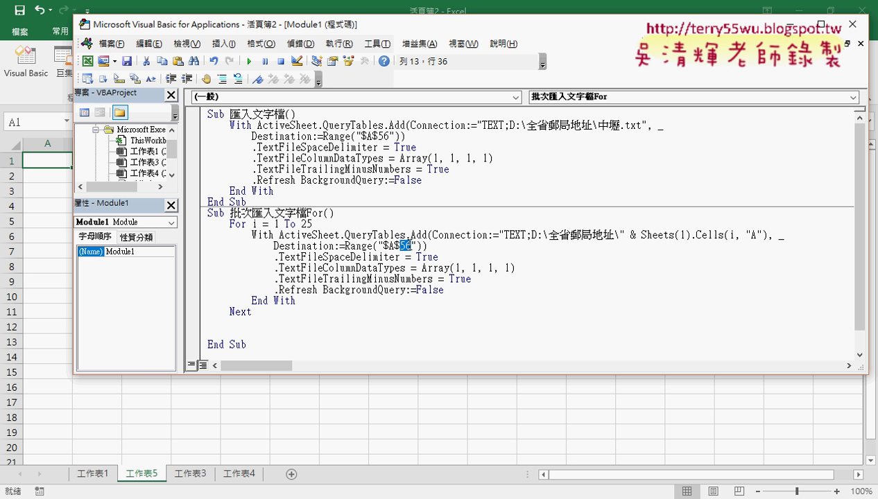
{"action": "left_click", "coordinate": [349, 226]}
{"action": "left_click_drag", "start_coordinate": [412, 246], "coordinate": [400, 246]}
{"action": "key", "text": "BackSpace"}
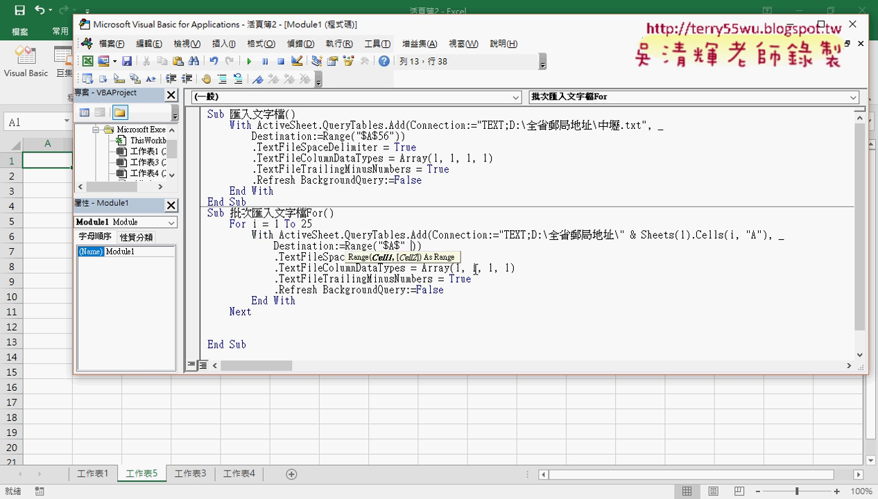
{"action": "type", "text": "& "}
{"action": "type", "text": "r"}
Step: Insert a blank line directly after For i = 1 To 25
{"action": "key", "text": "Up"}
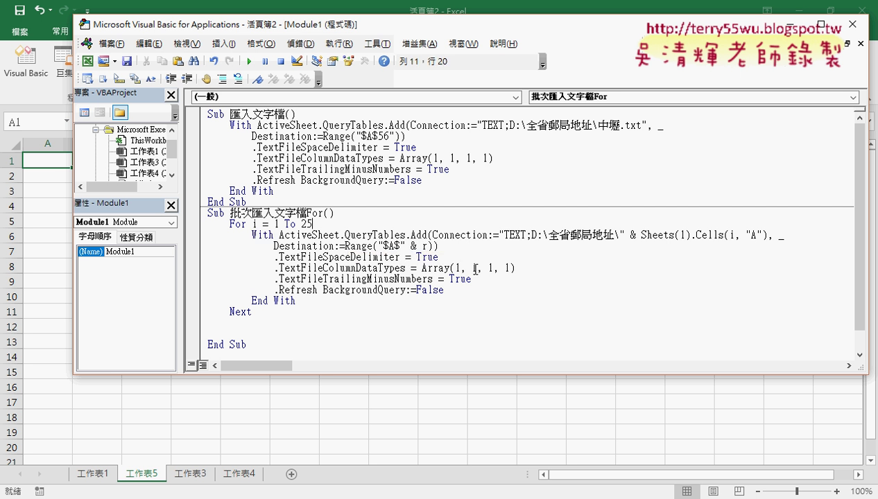
{"action": "key", "text": "Up"}
{"action": "key", "text": "End"}
{"action": "key", "text": "Return"}
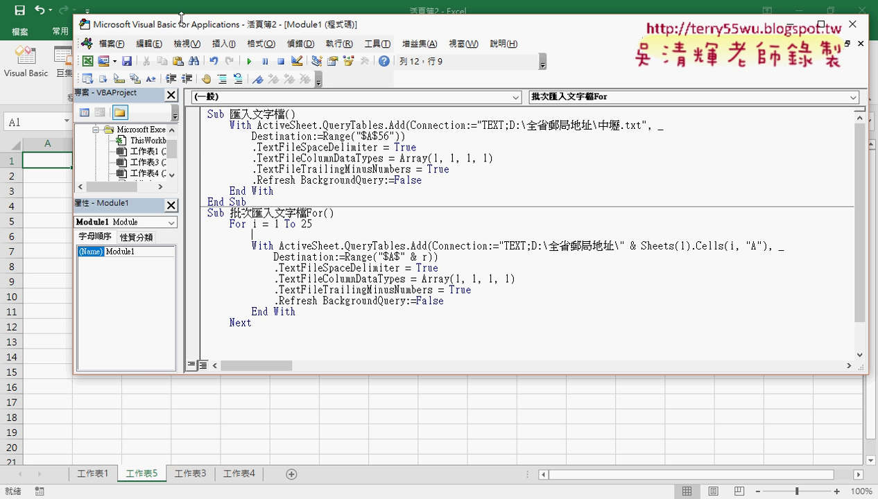
Step: Write an If Range("A1")="" Then … Else … End If skeleton on the new line
{"action": "left_click_drag", "start_coordinate": [181, 16], "coordinate": [285, 19]}
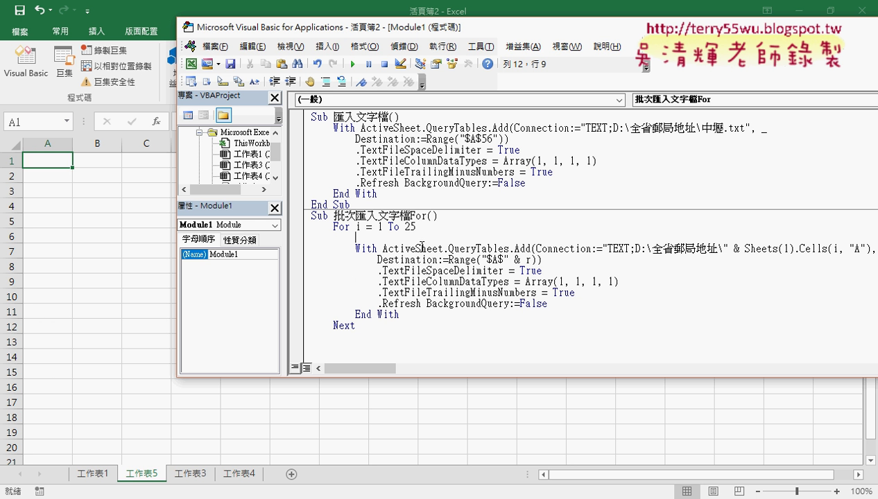
{"action": "type", "text": "if "}
{"action": "type", "text": "ra"}
{"action": "type", "text": "nge"}
{"action": "type", "text": "(\"A"}
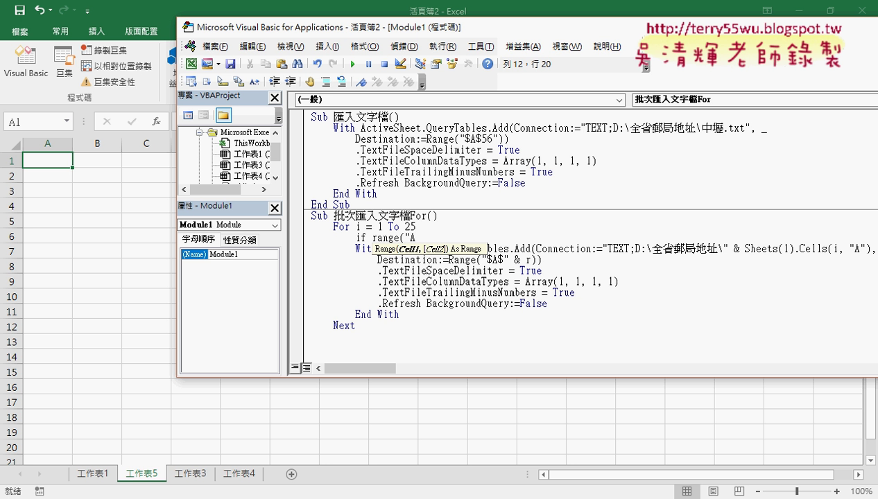
{"action": "type", "text": "1\")"}
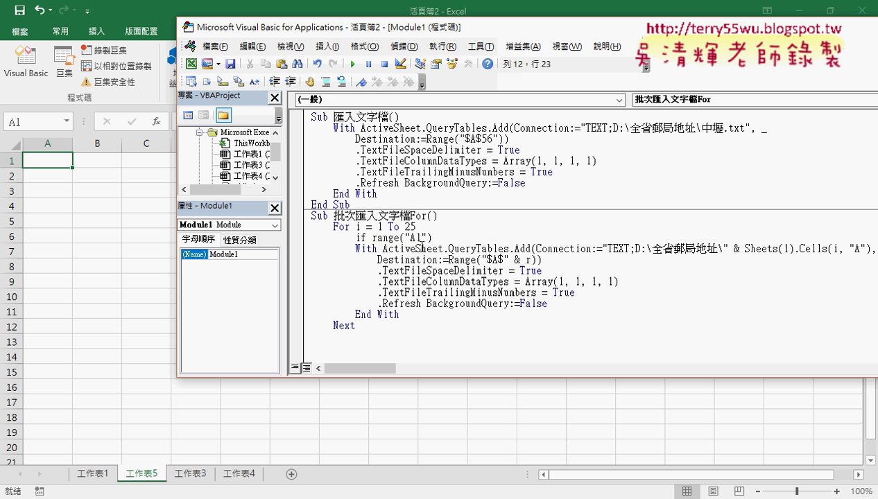
{"action": "type", "text": "="}
{"action": "type", "text": "\"\" "}
{"action": "type", "text": "then"}
{"action": "key", "text": "Return"}
{"action": "key", "text": "Return"}
{"action": "type", "text": "e"}
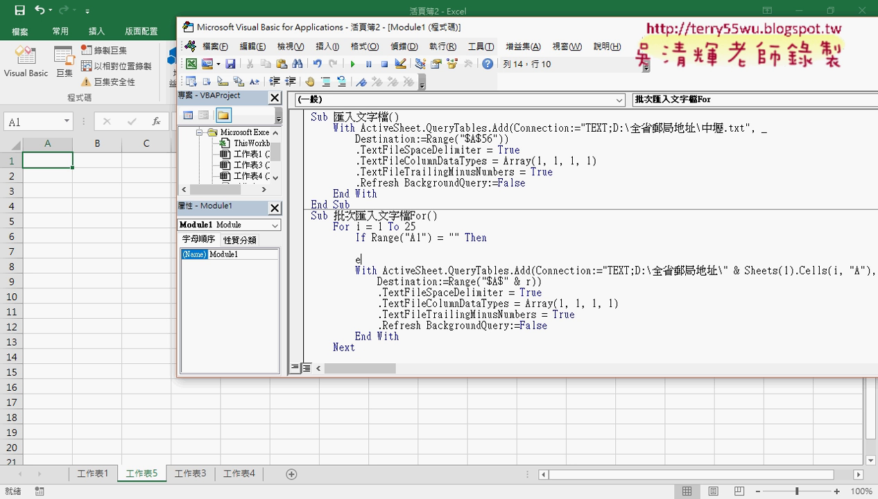
{"action": "type", "text": "lse"}
{"action": "key", "text": "Return"}
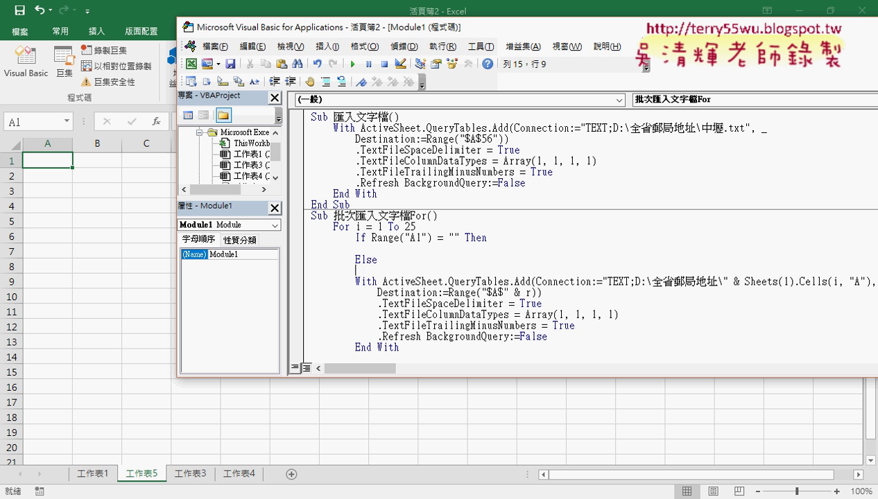
{"action": "key", "text": "Return"}
{"action": "type", "text": "end"}
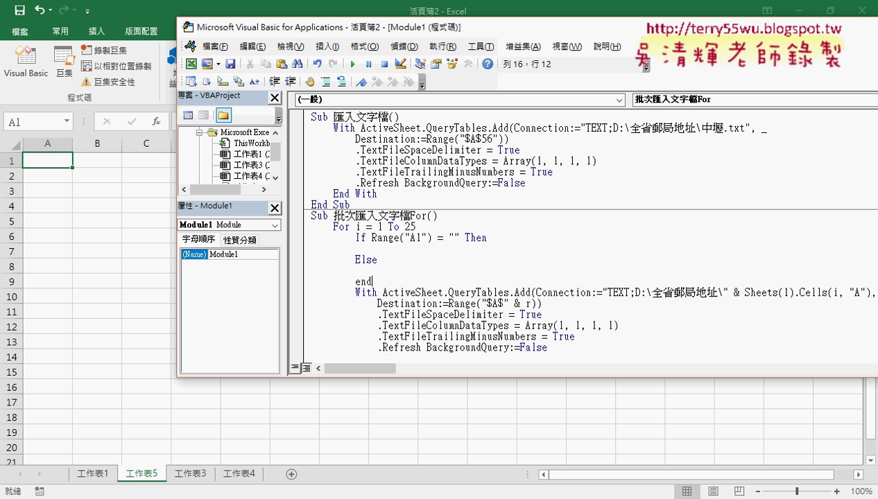
{"action": "type", "text": " if"}
{"action": "key", "text": "Up"}
Step: Add an indented r=1 statement inside the Then branch
{"action": "left_click", "coordinate": [377, 259]}
{"action": "left_click", "coordinate": [419, 254]}
{"action": "key", "text": "Tab"}
{"action": "type", "text": "r"}
{"action": "type", "text": "=1"}
{"action": "left_click_drag", "start_coordinate": [393, 247], "coordinate": [368, 248]}
{"action": "double_click", "coordinate": [527, 303]}
{"action": "left_click_drag", "start_coordinate": [503, 300], "coordinate": [486, 300]}
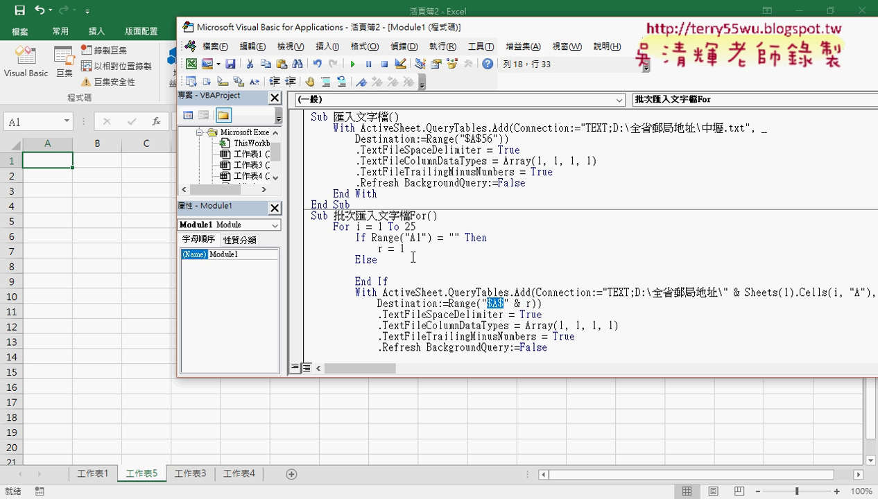
Step: In the Else branch, write r = Range("A1").End(xlDown).Row, picking xlDown from the list
{"action": "left_click", "coordinate": [398, 270]}
{"action": "key", "text": "Tab"}
{"action": "type", "text": "r="}
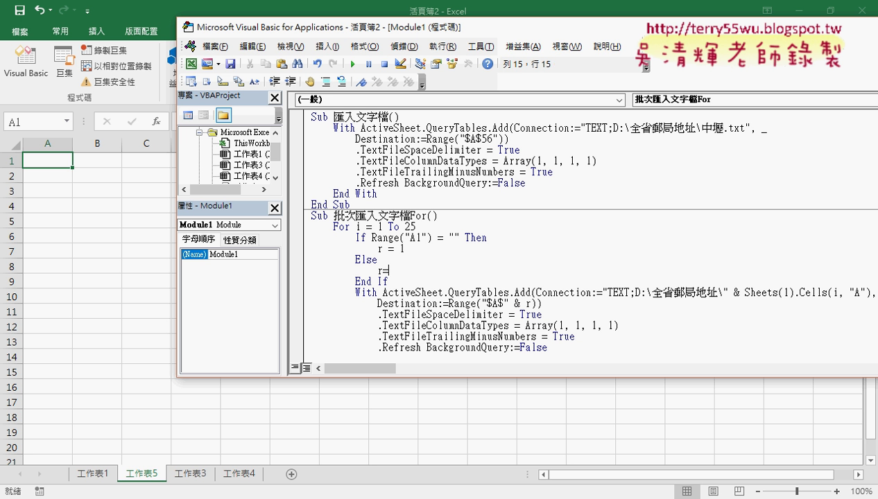
{"action": "type", "text": "ra"}
{"action": "type", "text": "nge"}
{"action": "type", "text": "(\""}
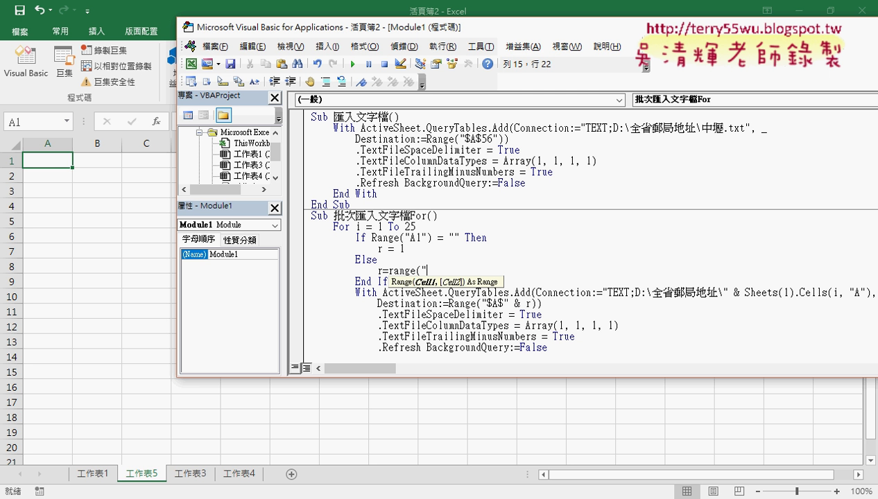
{"action": "type", "text": "A1\""}
{"action": "type", "text": ")."}
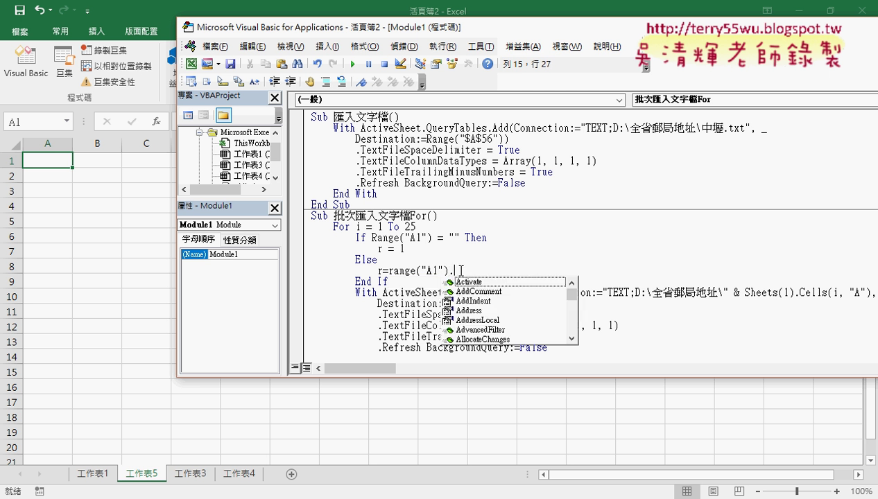
{"action": "type", "text": "E"}
{"action": "type", "text": "n"}
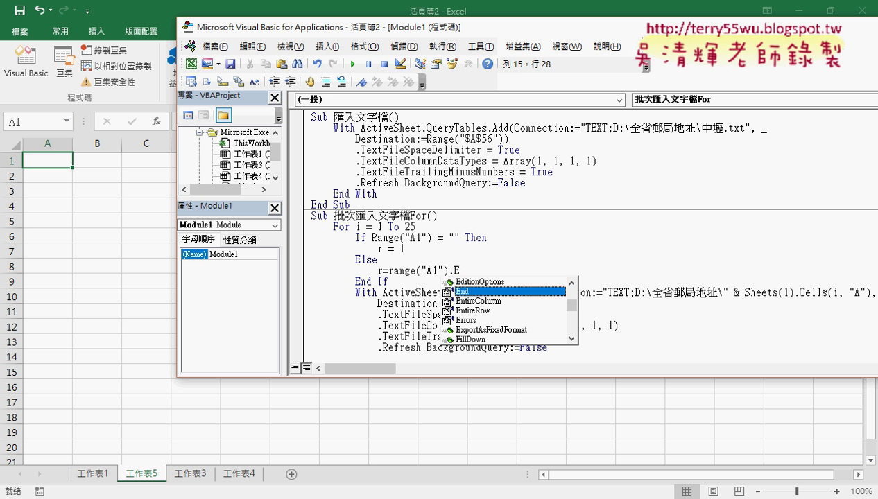
{"action": "type", "text": "d ("}
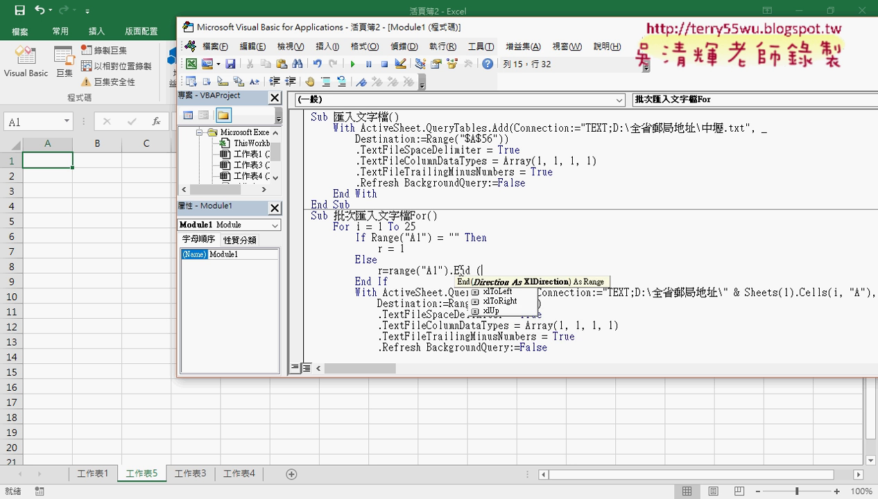
{"action": "key", "text": "Down"}
{"action": "key", "text": "Down"}
{"action": "key", "text": "Down"}
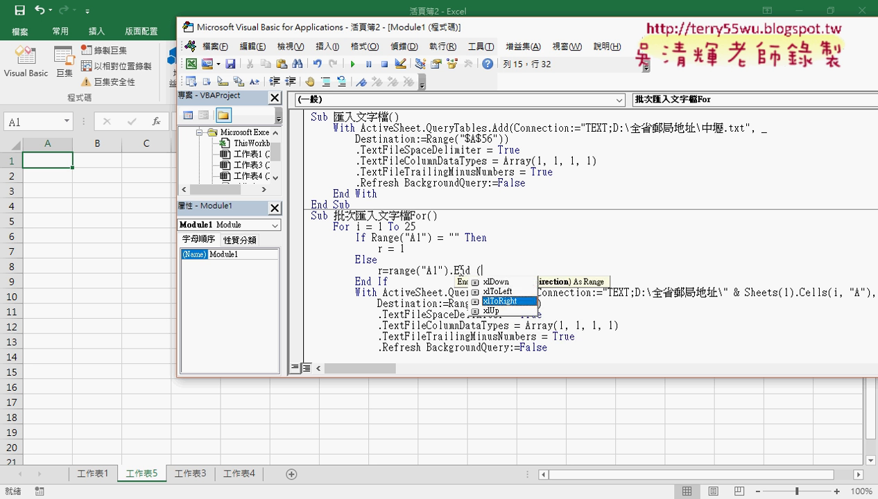
{"action": "key", "text": "Down"}
{"action": "key", "text": "Up"}
{"action": "key", "text": "Up"}
{"action": "key", "text": "Up"}
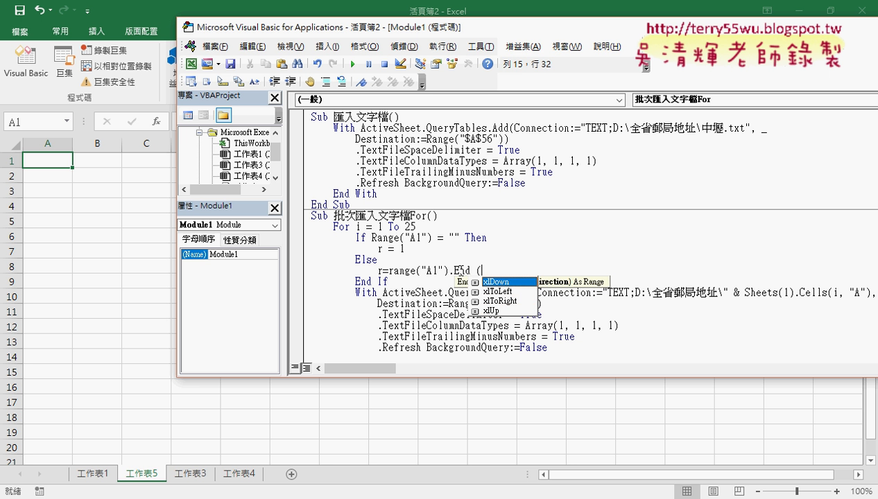
{"action": "key", "text": "space"}
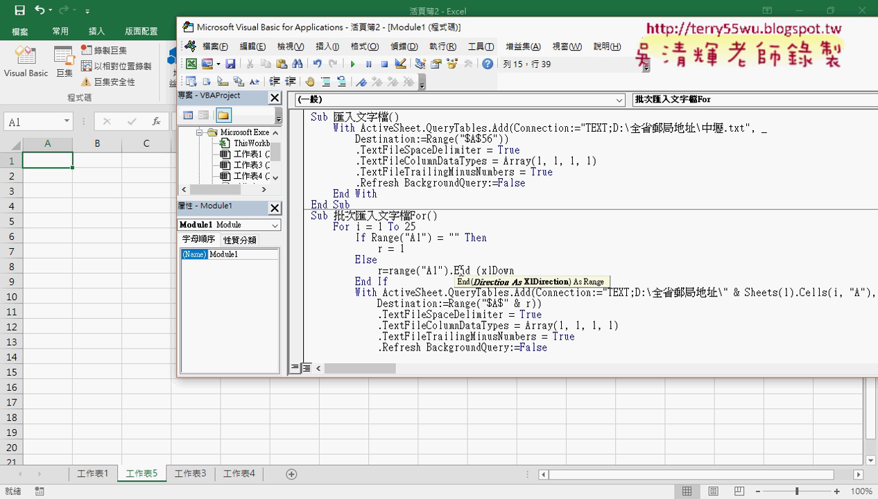
{"action": "type", "text": ")."}
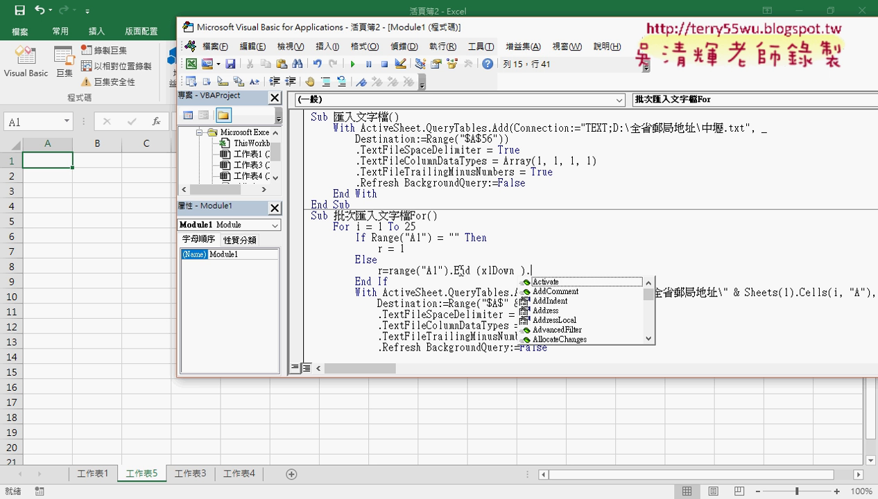
{"action": "type", "text": "r"}
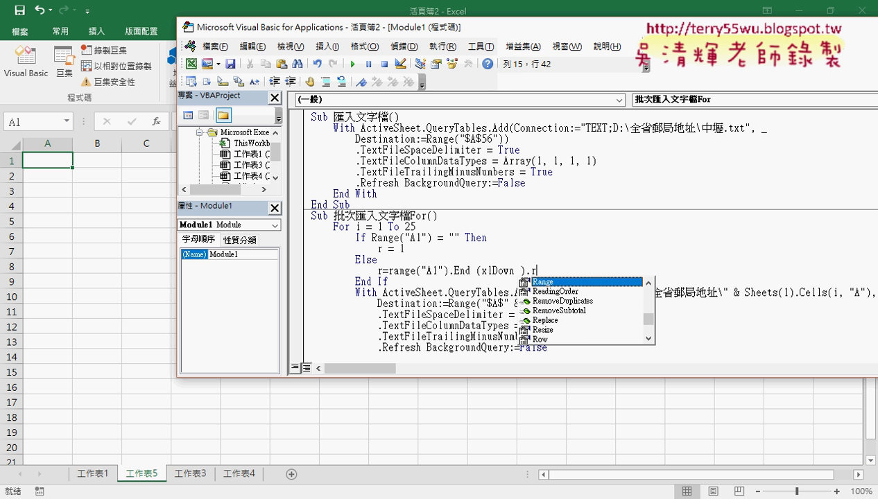
{"action": "type", "text": "ow"}
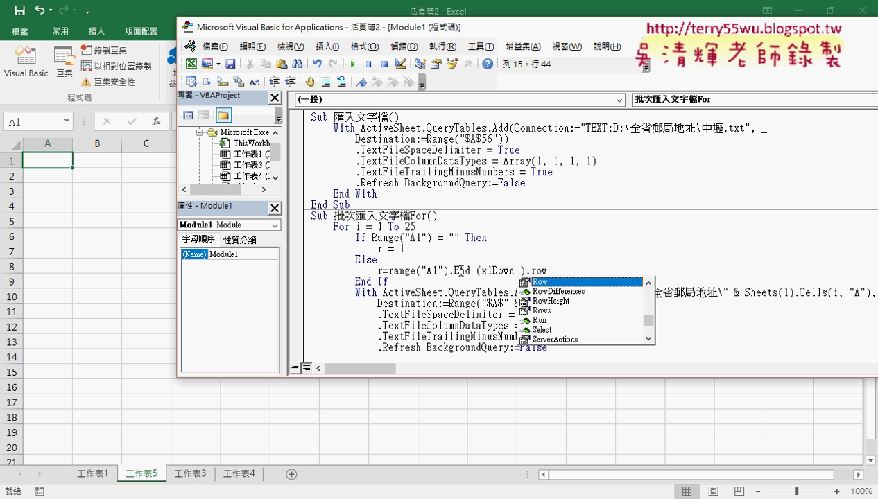
Step: Append +1 to the end of the Else line's row expression
{"action": "key", "text": "Up"}
{"action": "left_click", "coordinate": [555, 271]}
{"action": "key", "text": "shift+Left"}
{"action": "key", "text": "shift+Left"}
{"action": "key", "text": "shift+Left"}
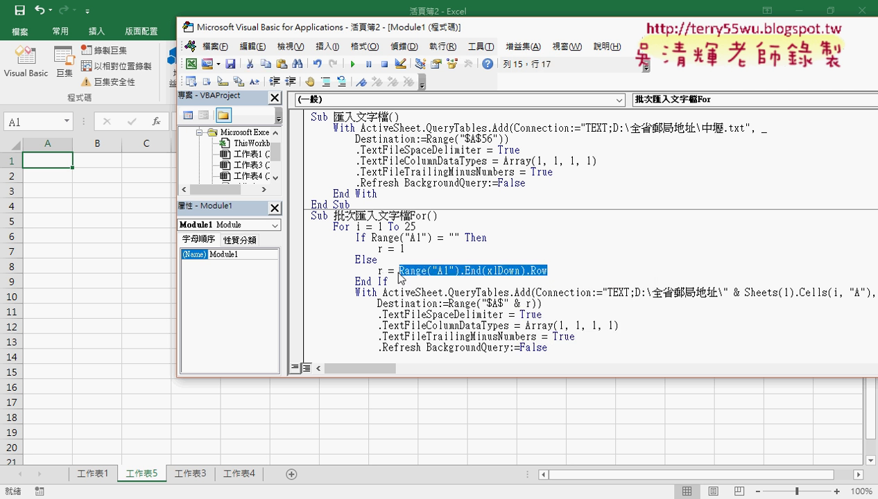
{"action": "key", "text": "shift+Right"}
{"action": "left_click", "coordinate": [555, 271]}
{"action": "type", "text": "+"}
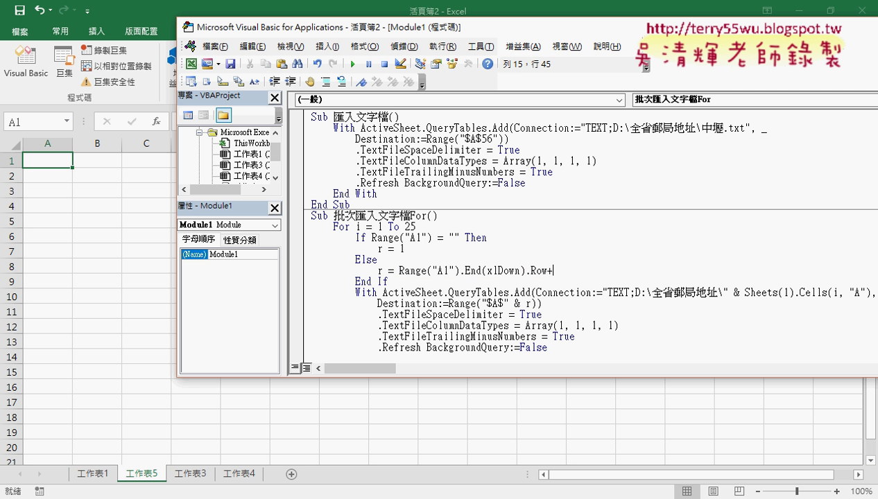
{"action": "type", "text": "1"}
Step: Narrow the side panes and enlarge the code area to show the whole macro
{"action": "scroll", "coordinate": [633, 278], "scroll_direction": "down", "scroll_amount": 1}
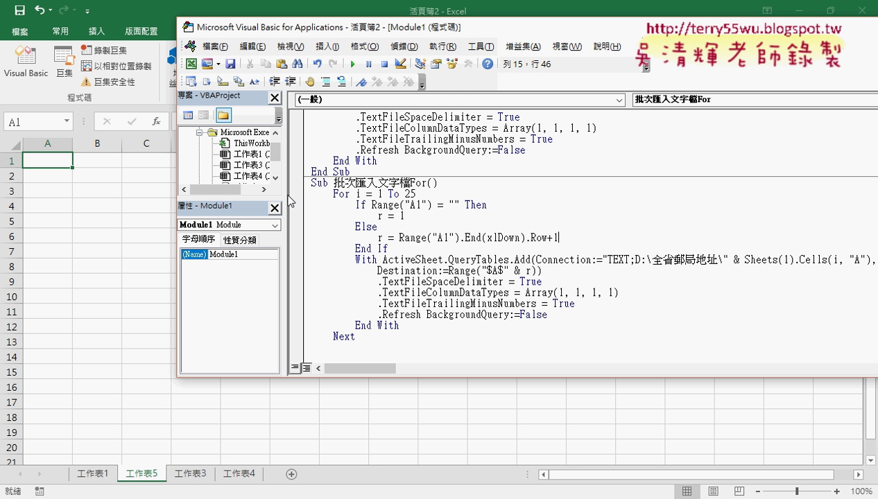
{"action": "left_click_drag", "start_coordinate": [281, 194], "coordinate": [249, 194]}
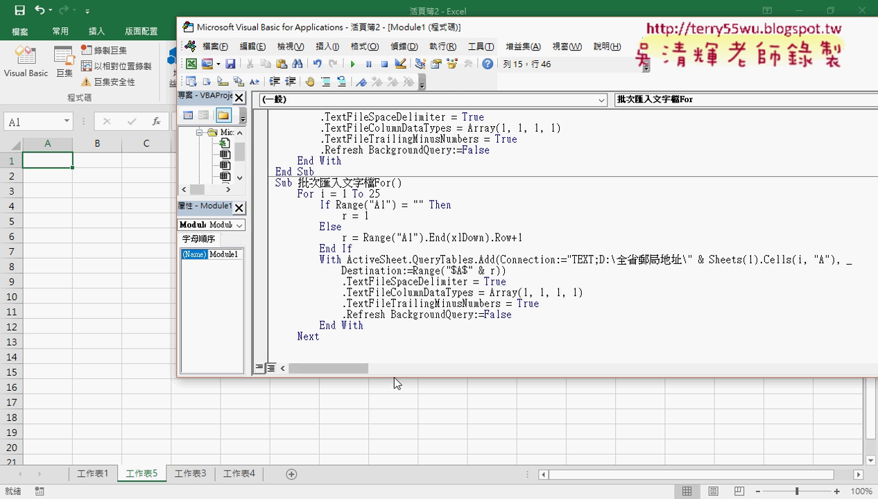
{"action": "left_click_drag", "start_coordinate": [390, 376], "coordinate": [396, 446]}
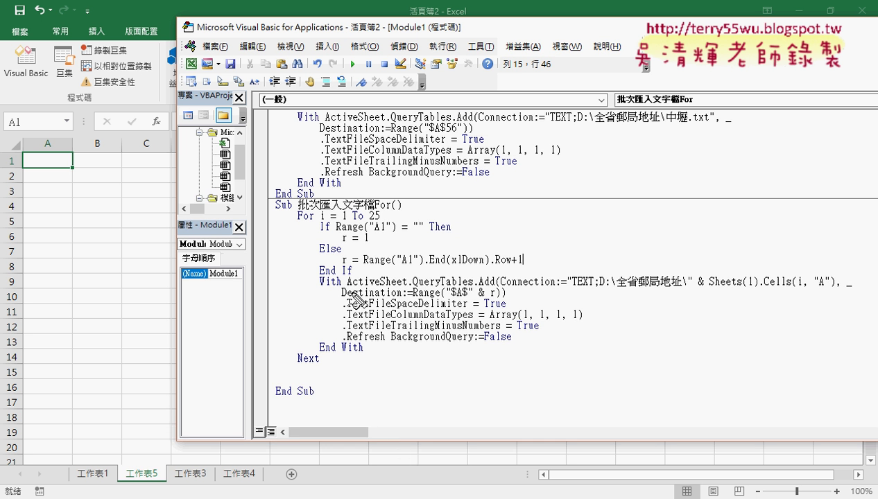
Step: Pen-annotate the loop, Sheets(1) file source and r logic, then clear the marks
{"action": "mouse_move", "coordinate": [368, 356]}
{"action": "left_mouse_down"}
{"action": "mouse_move", "coordinate": [327, 353]}
{"action": "mouse_move", "coordinate": [740, 279]}
{"action": "mouse_move", "coordinate": [362, 355]}
{"action": "left_mouse_up"}
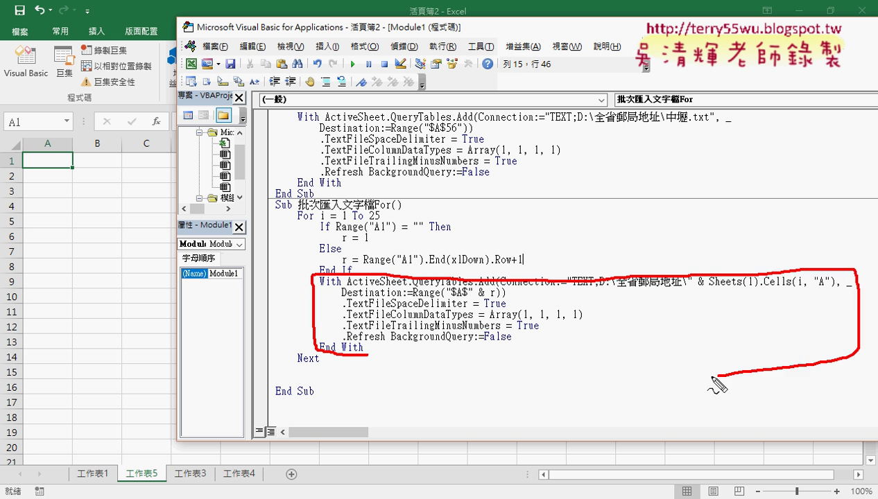
{"action": "left_click_drag", "start_coordinate": [701, 292], "coordinate": [835, 291]}
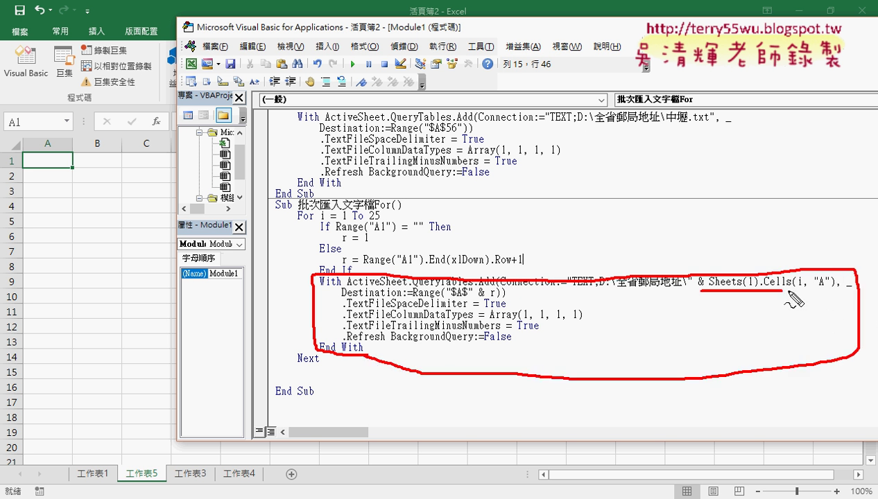
{"action": "left_click_drag", "start_coordinate": [285, 222], "coordinate": [313, 219]}
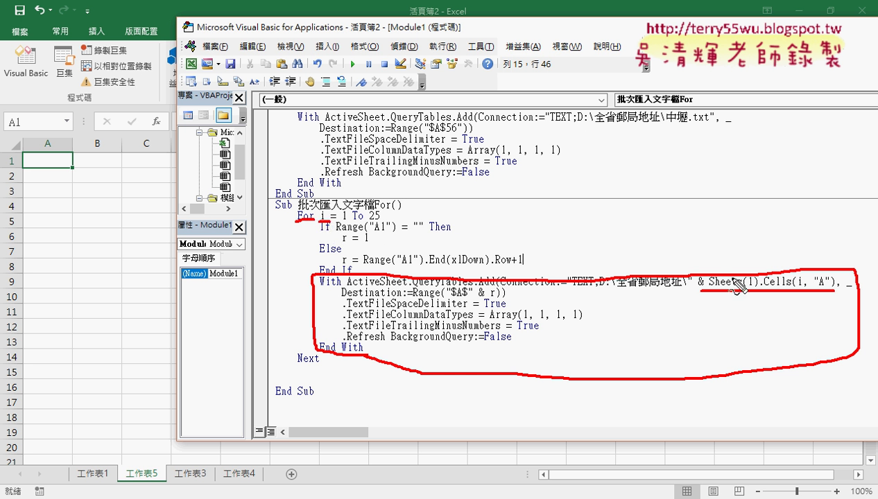
{"action": "left_click_drag", "start_coordinate": [798, 292], "coordinate": [803, 293]}
{"action": "left_click_drag", "start_coordinate": [484, 300], "coordinate": [498, 299]}
{"action": "left_click_drag", "start_coordinate": [305, 222], "coordinate": [312, 284]}
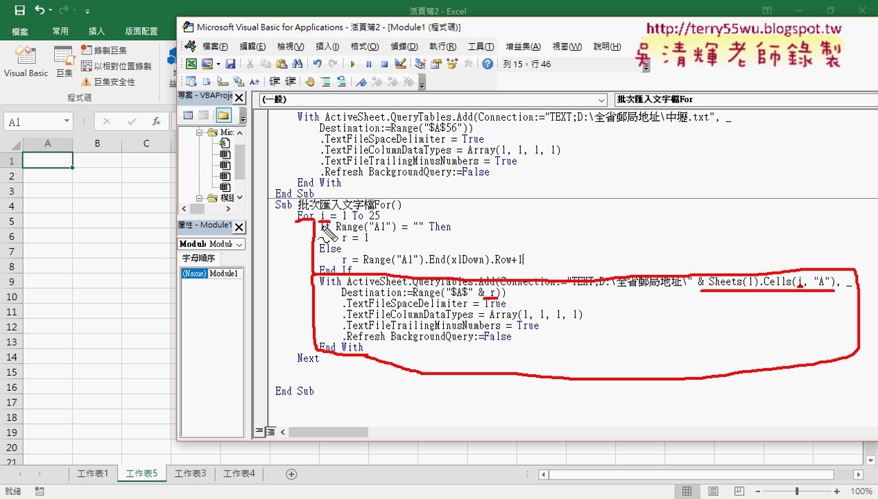
{"action": "left_click_drag", "start_coordinate": [316, 224], "coordinate": [551, 281]}
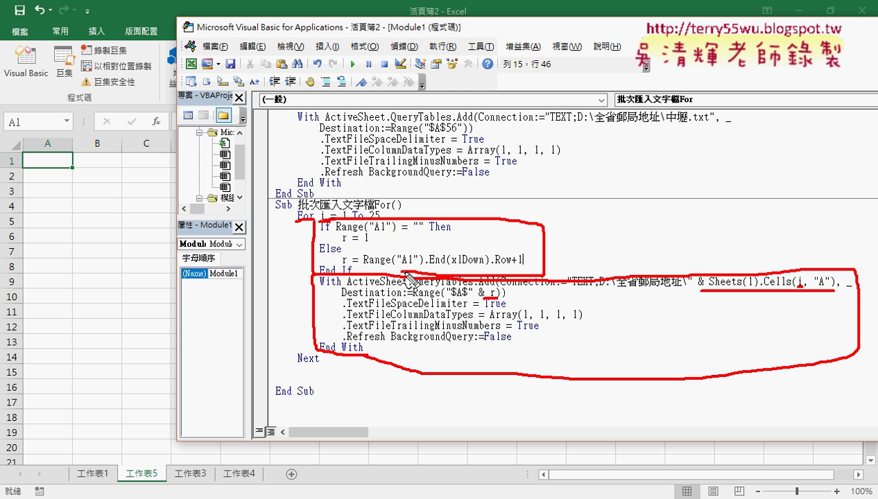
{"action": "left_click_drag", "start_coordinate": [357, 244], "coordinate": [524, 264]}
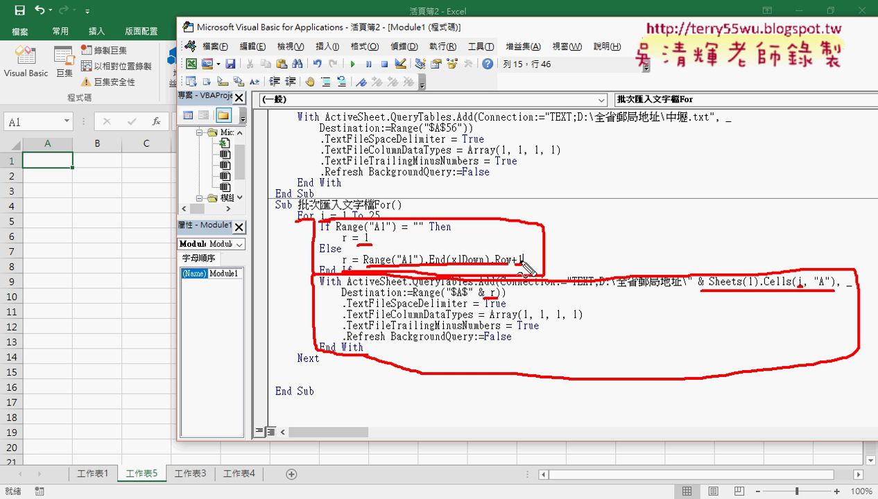
{"action": "key", "text": "Escape"}
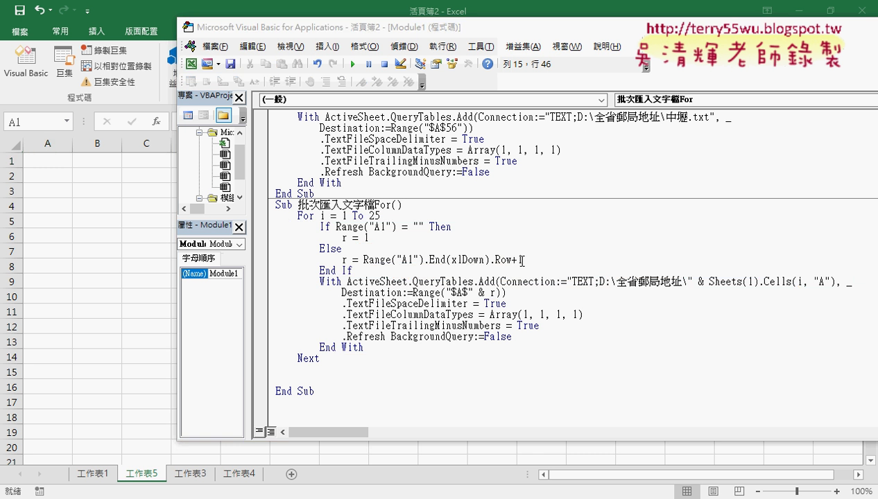
{"action": "type", "text": "1"}
{"action": "left_click", "coordinate": [561, 270]}
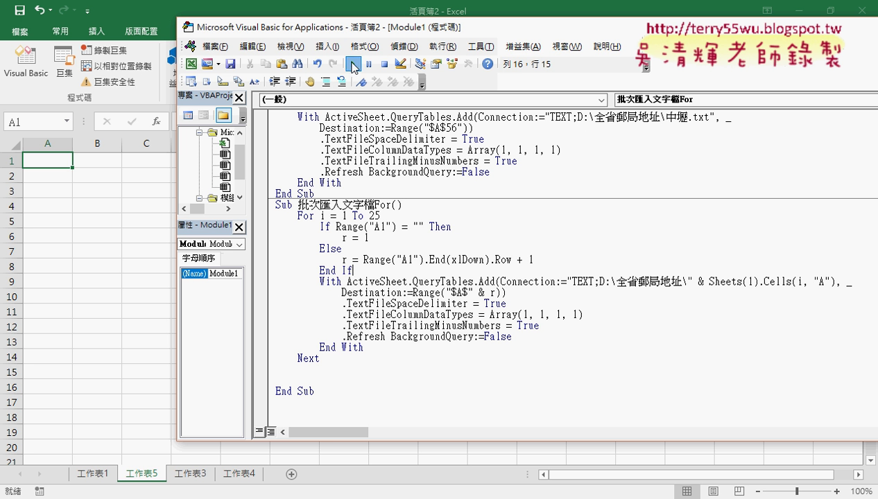
Step: Run the macro and confirm 工作表5 holds imported data down to row 1315
{"action": "left_click", "coordinate": [354, 66]}
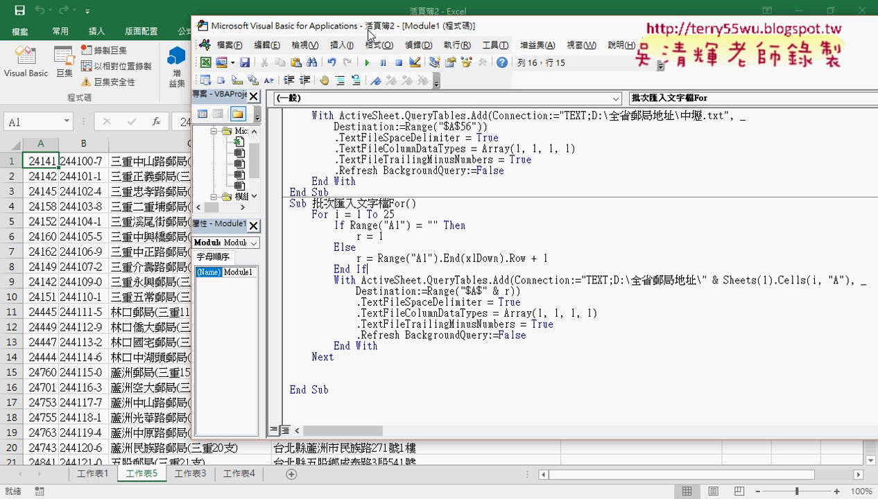
{"action": "left_click_drag", "start_coordinate": [361, 27], "coordinate": [416, 26]}
{"action": "left_click", "coordinate": [166, 222]}
{"action": "scroll", "coordinate": [170, 236], "scroll_direction": "down", "scroll_amount": 7}
{"action": "scroll", "coordinate": [169, 236], "scroll_direction": "down", "scroll_amount": 5}
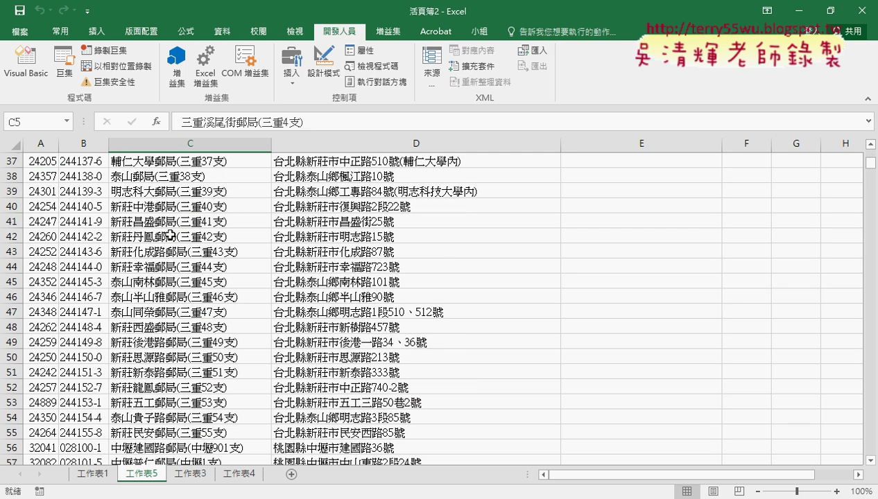
{"action": "scroll", "coordinate": [170, 235], "scroll_direction": "down", "scroll_amount": 2}
{"action": "scroll", "coordinate": [170, 236], "scroll_direction": "down", "scroll_amount": 2}
{"action": "left_click", "coordinate": [138, 267]}
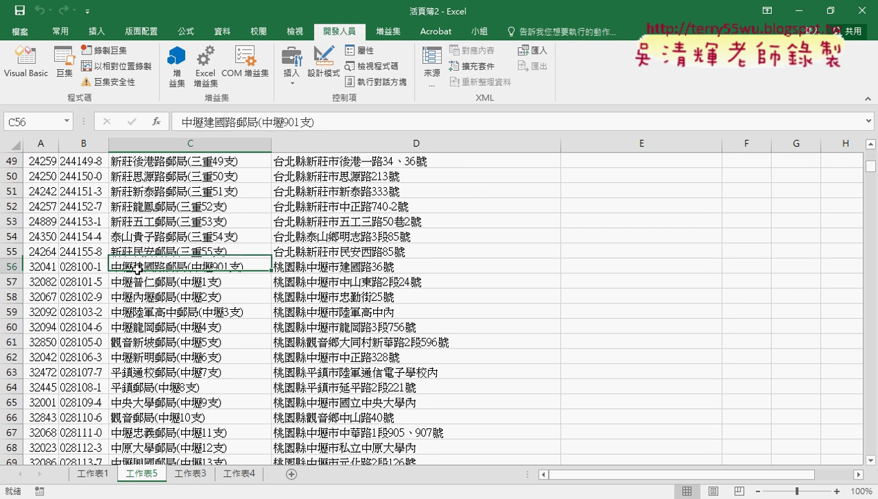
{"action": "scroll", "coordinate": [138, 268], "scroll_direction": "down", "scroll_amount": 9}
{"action": "scroll", "coordinate": [138, 268], "scroll_direction": "down", "scroll_amount": 8}
{"action": "scroll", "coordinate": [138, 268], "scroll_direction": "down", "scroll_amount": 7}
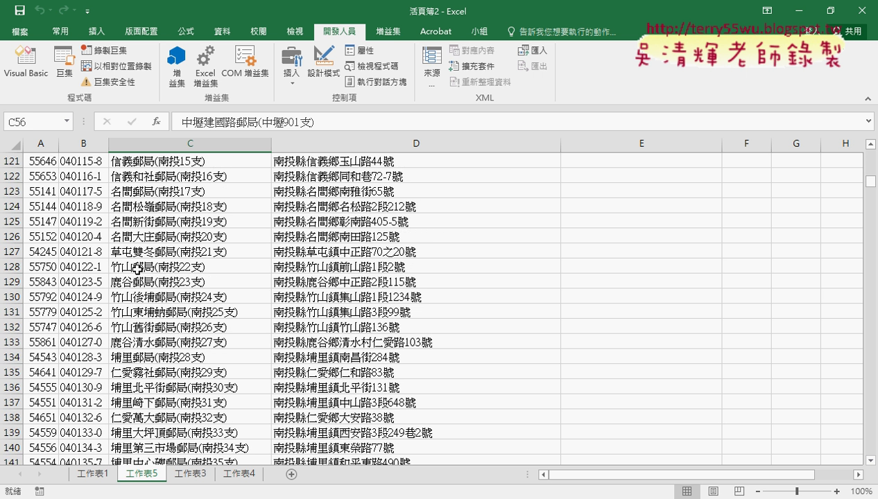
{"action": "scroll", "coordinate": [138, 268], "scroll_direction": "down", "scroll_amount": 3}
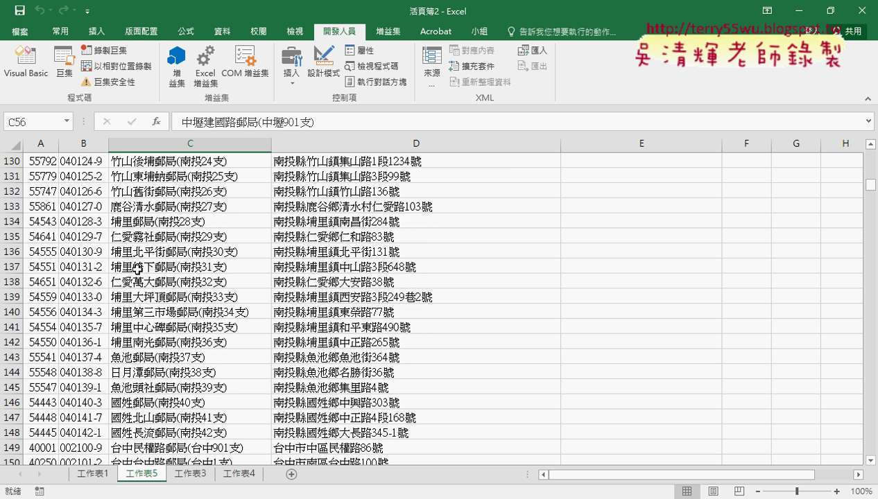
{"action": "key", "text": "ctrl+Down"}
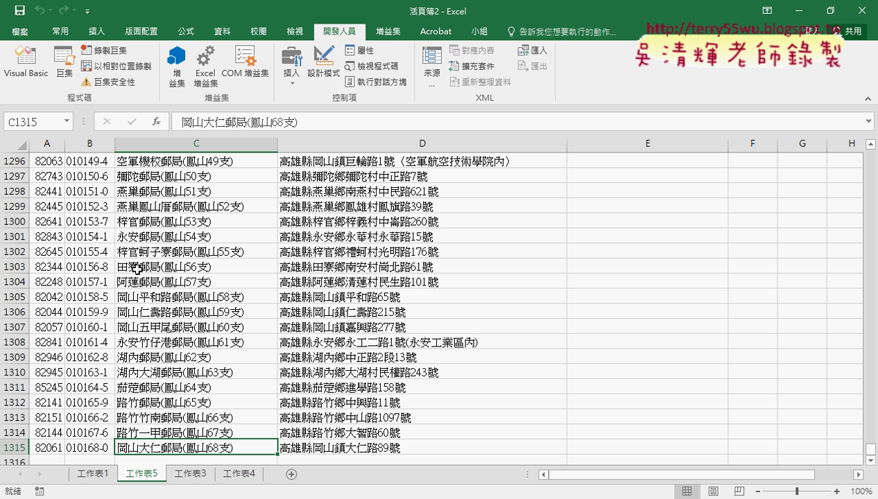
Step: View 工作表3 and 工作表4, then add a new blank sheet 工作表6
{"action": "left_click", "coordinate": [195, 478]}
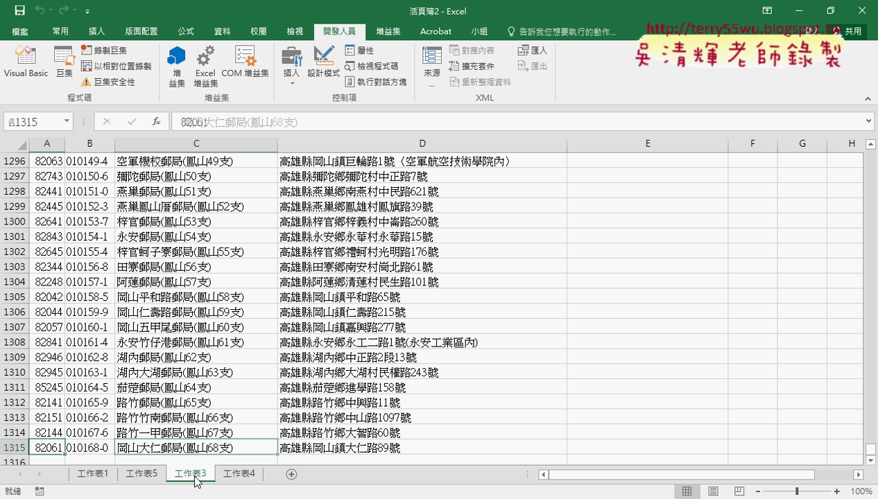
{"action": "left_click", "coordinate": [226, 476]}
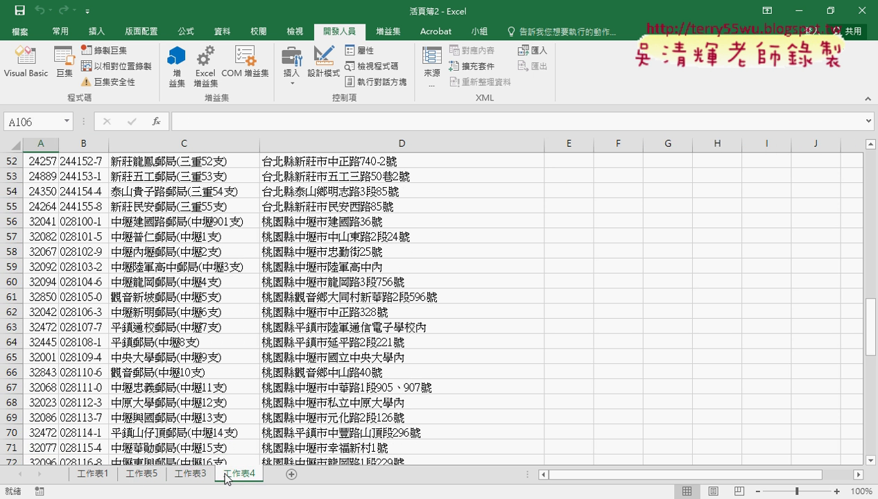
{"action": "left_click", "coordinate": [290, 475]}
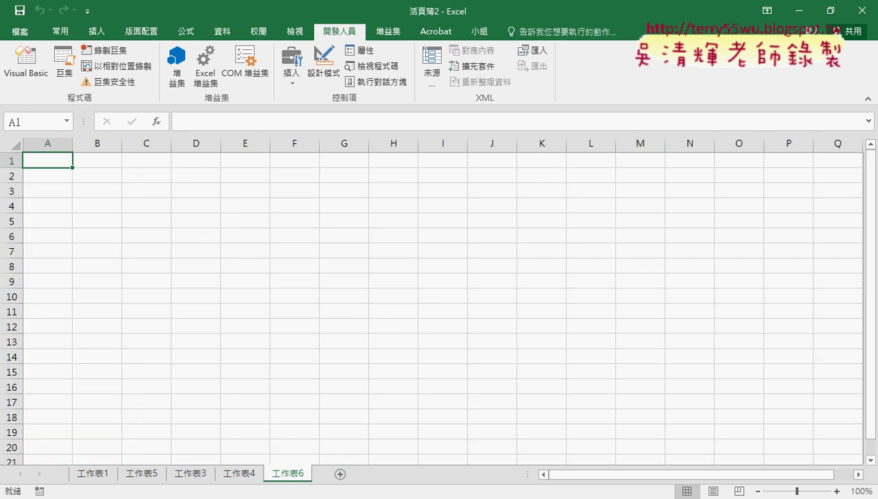
Step: Set a breakpoint on the If line and run the macro up to it
{"action": "mouse_move", "coordinate": [476, 491]}
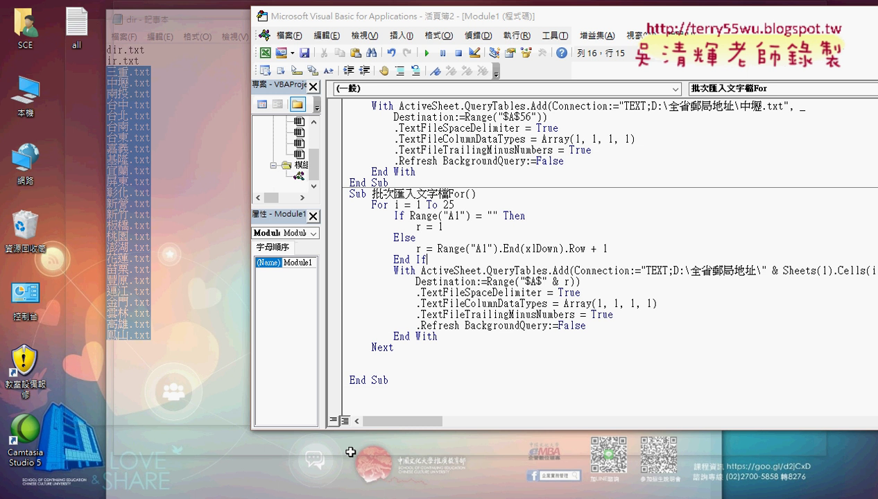
{"action": "left_click", "coordinate": [312, 451]}
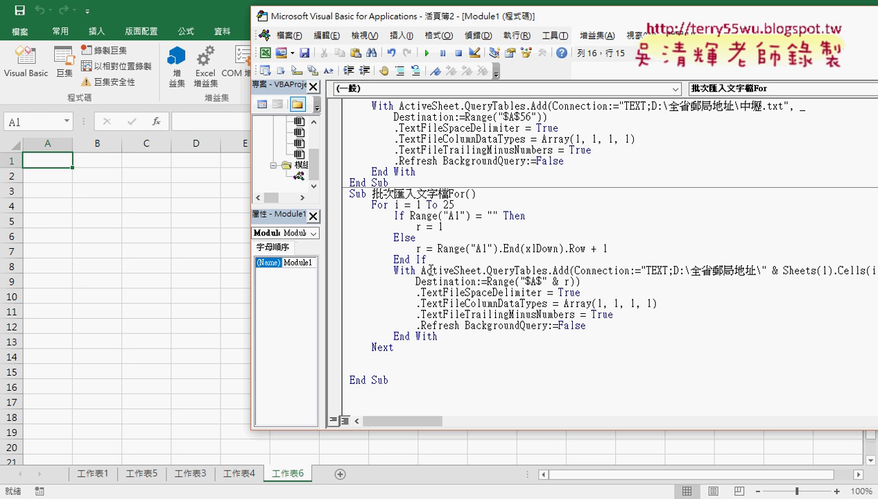
{"action": "left_click", "coordinate": [334, 215]}
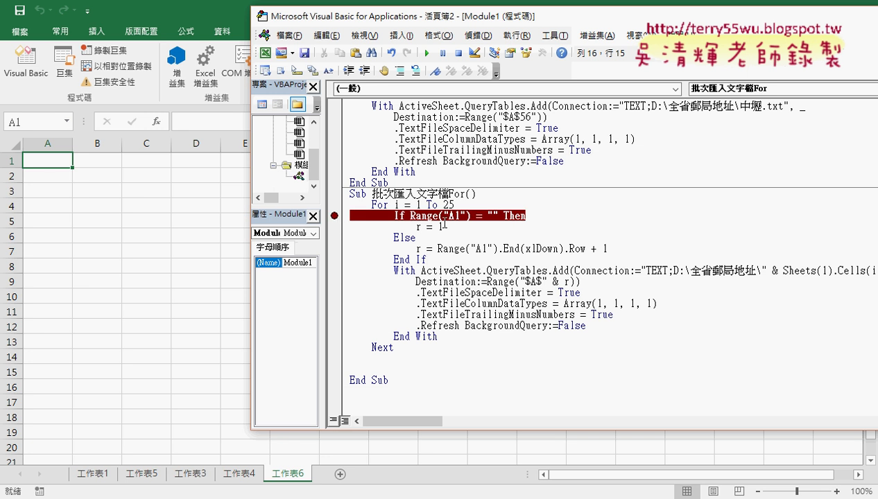
{"action": "left_click", "coordinate": [426, 53]}
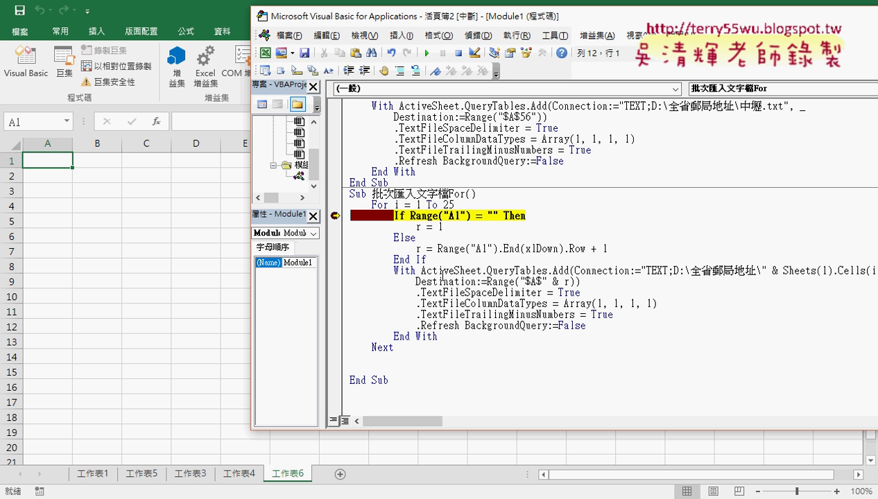
Step: Step through the With block so the 三重 file imports into 工作表6 from row 1
{"action": "key", "text": "F8"}
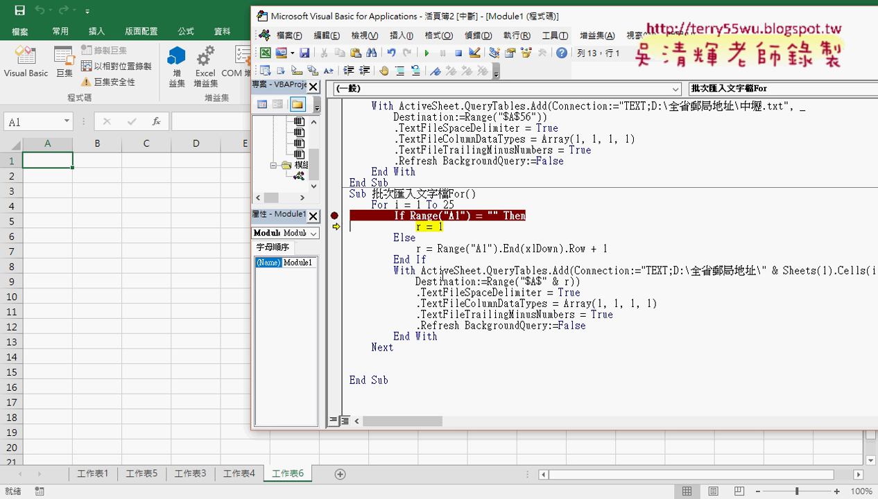
{"action": "key", "text": "F8"}
{"action": "key", "text": "F8"}
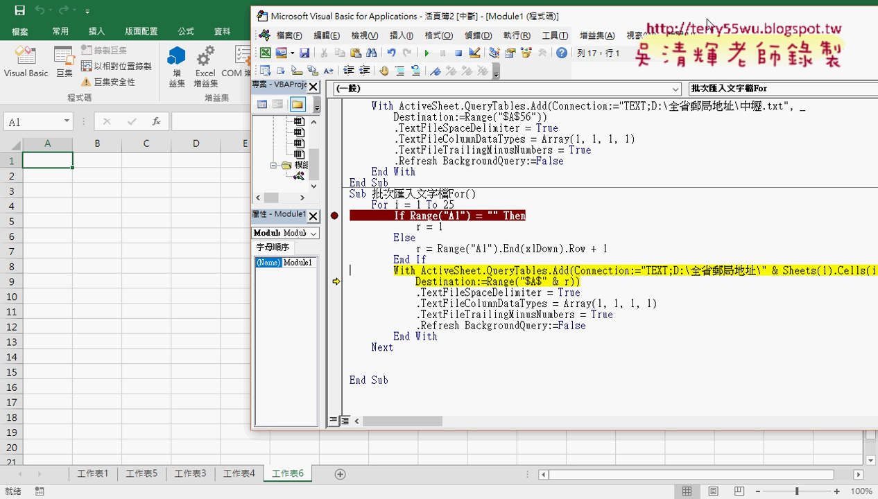
{"action": "left_click_drag", "start_coordinate": [707, 19], "coordinate": [595, 24]}
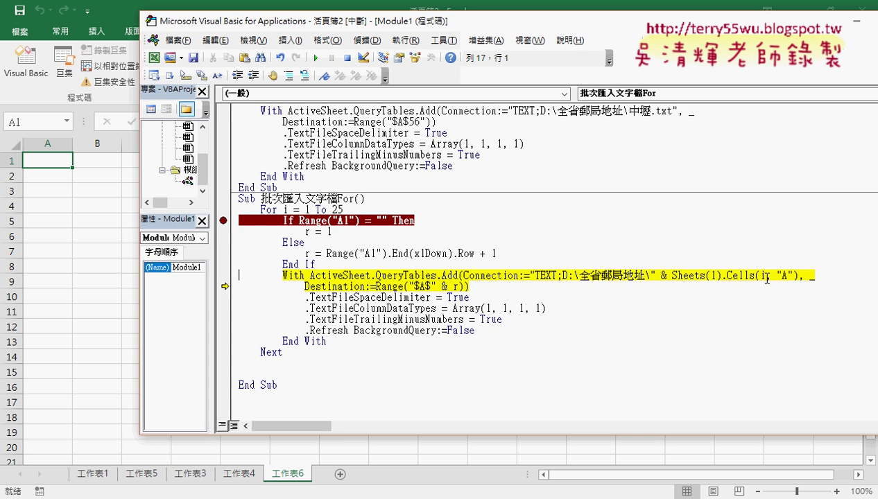
{"action": "key", "text": "F8"}
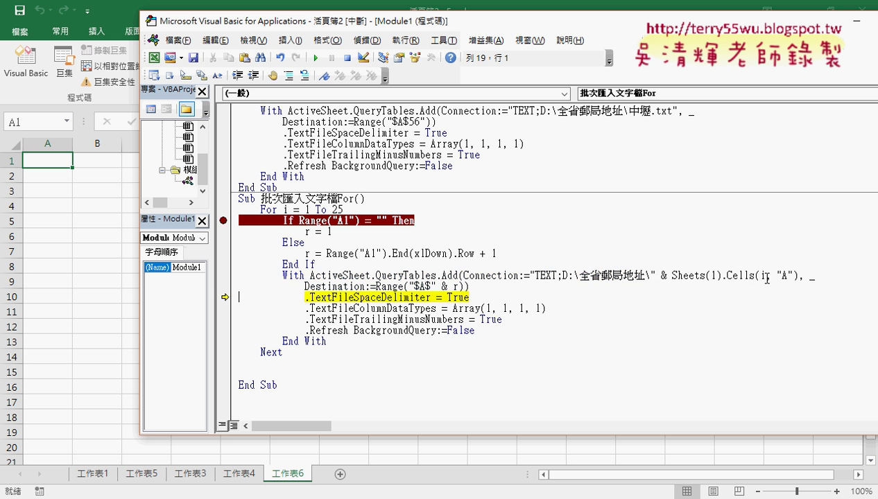
{"action": "key", "text": "F8"}
{"action": "key", "text": "F8"}
{"action": "key", "text": "F8"}
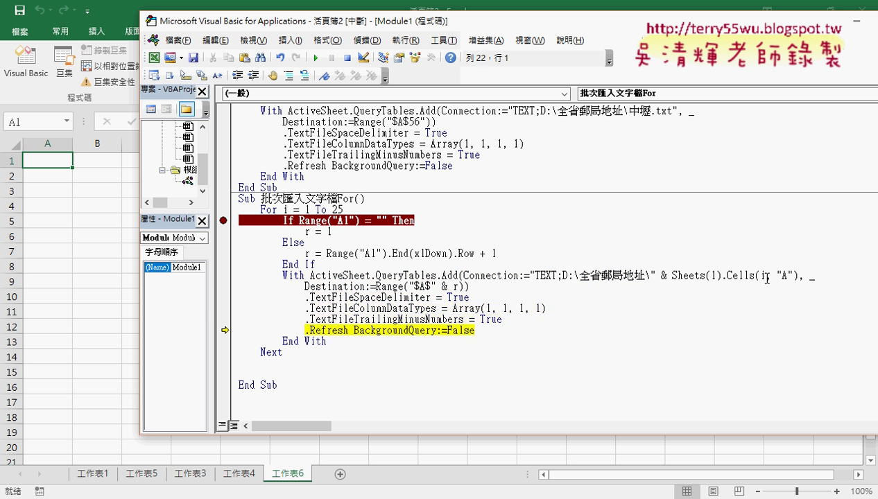
{"action": "key", "text": "F8"}
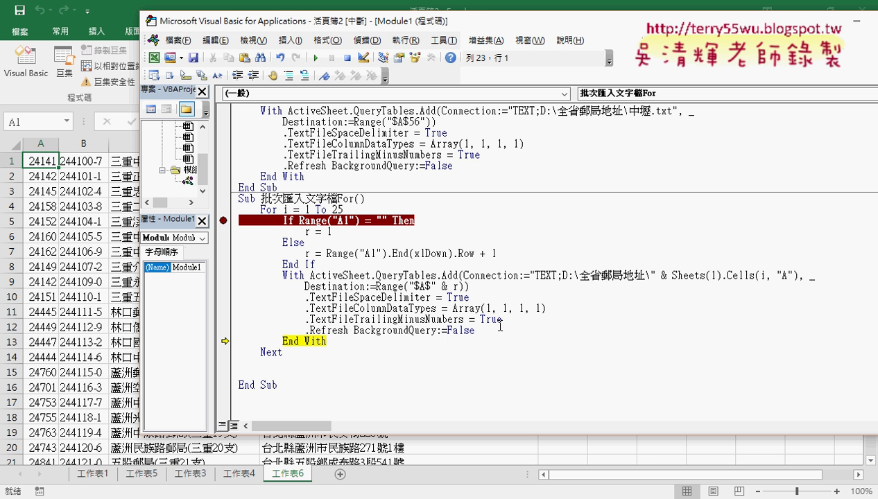
{"action": "left_click_drag", "start_coordinate": [499, 324], "coordinate": [306, 330]}
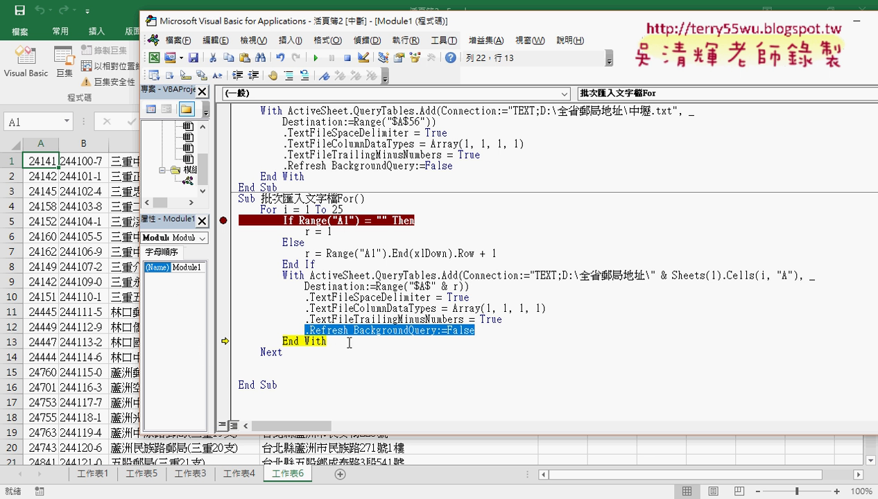
{"action": "key", "text": "F8"}
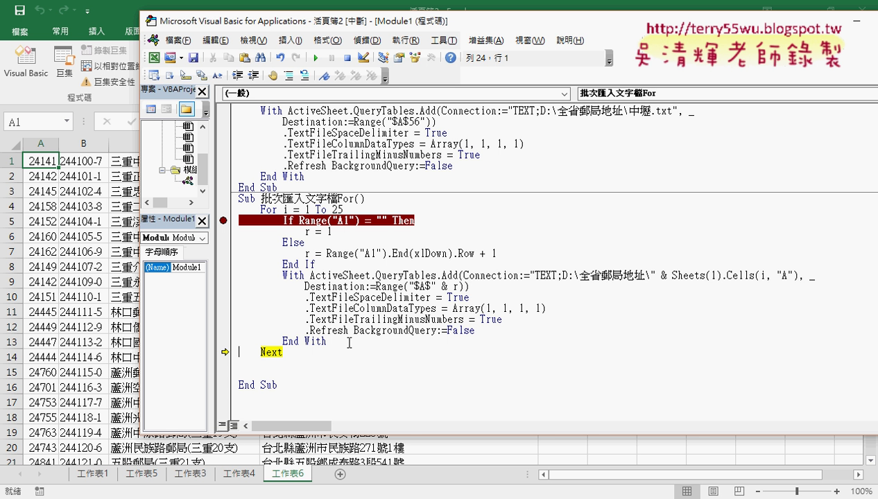
Step: Step through the If check to the Else next-row calculation and select its expression
{"action": "key", "text": "F8"}
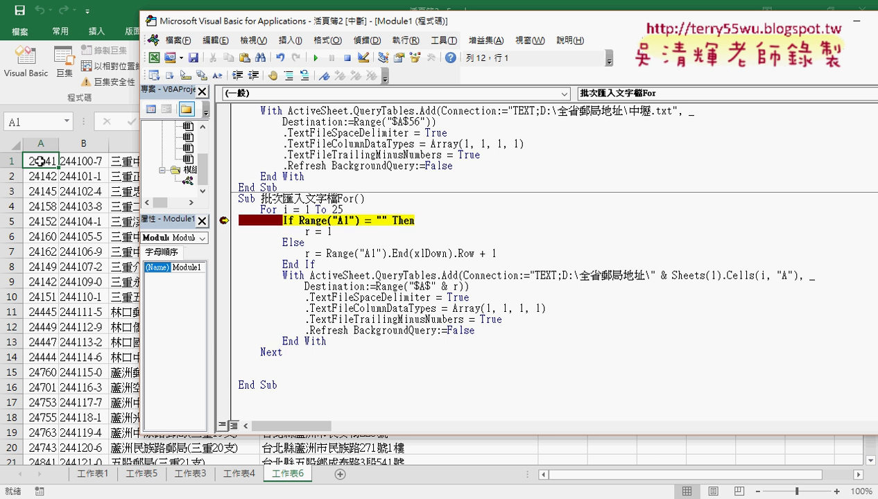
{"action": "key", "text": "F8"}
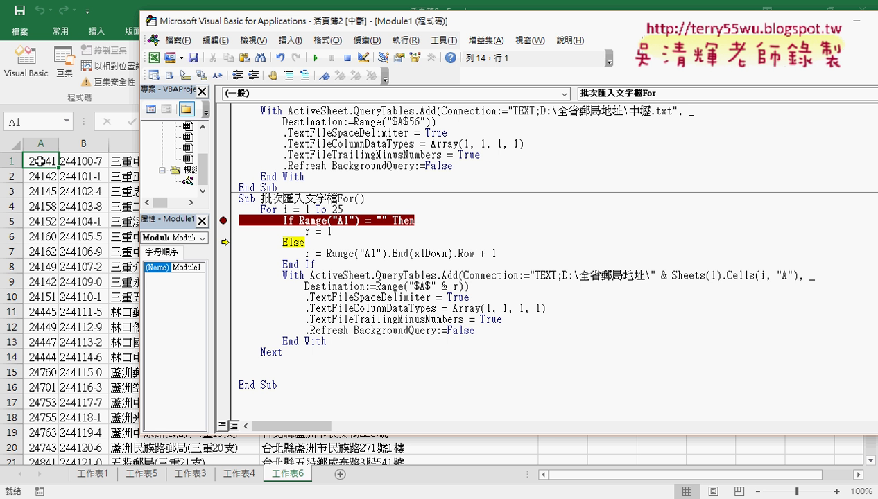
{"action": "key", "text": "F8"}
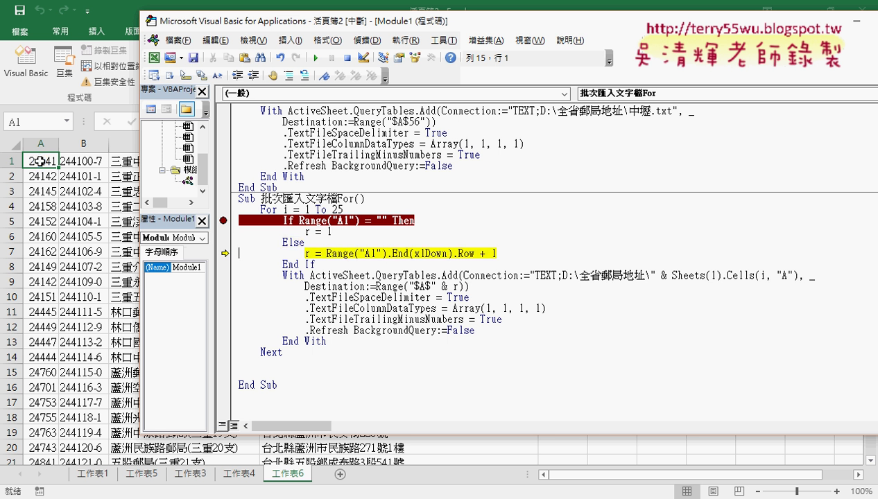
{"action": "left_click_drag", "start_coordinate": [326, 254], "coordinate": [474, 254]}
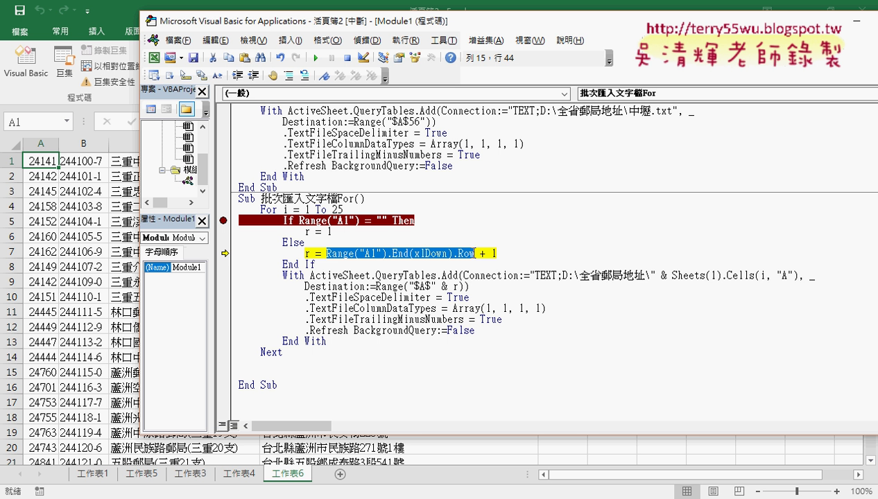
{"action": "left_click", "coordinate": [42, 162]}
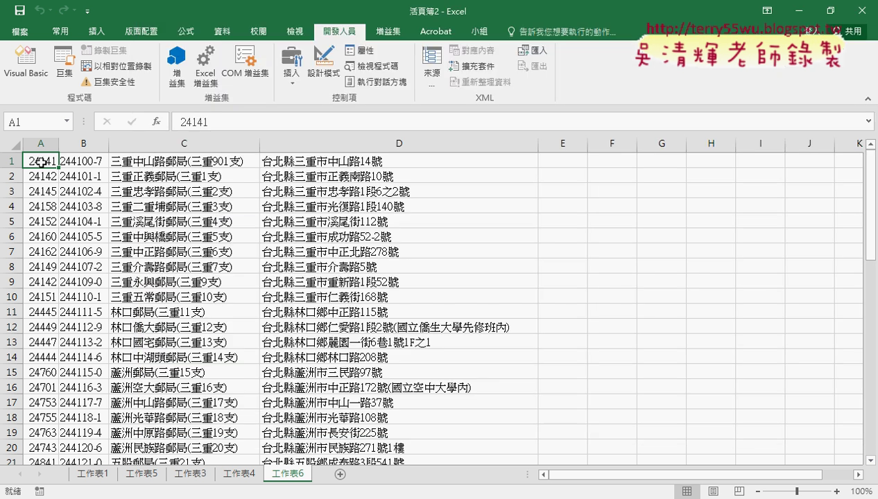
Step: Confirm the last filled row is 55 on the sheet and in the code's data tip, annotating both
{"action": "key", "text": "ctrl+Down"}
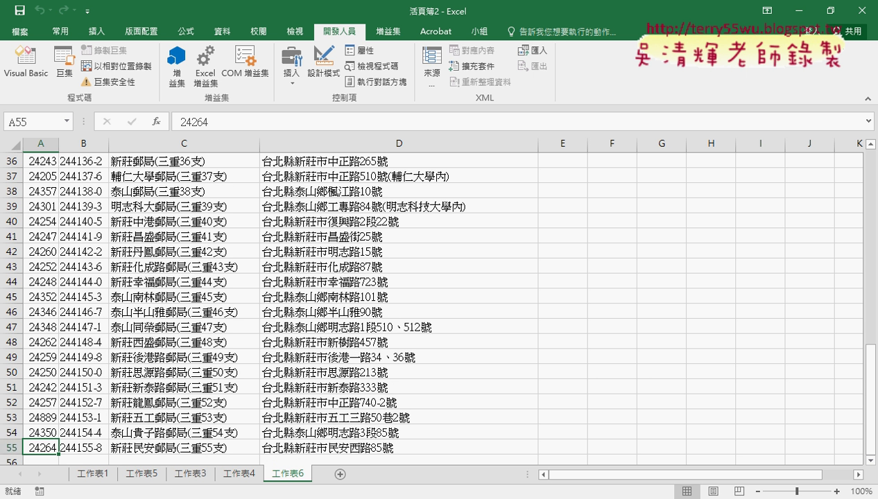
{"action": "mouse_move", "coordinate": [385, 498]}
{"action": "left_click", "coordinate": [326, 462]}
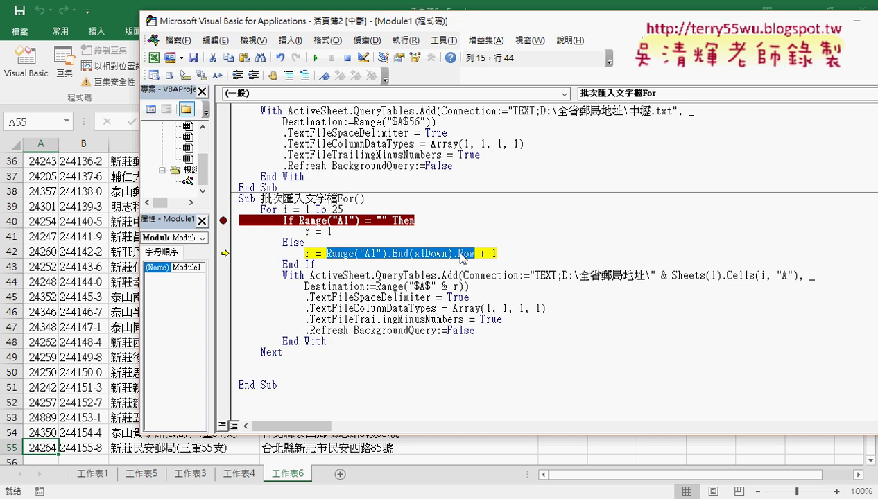
{"action": "mouse_move", "coordinate": [457, 258]}
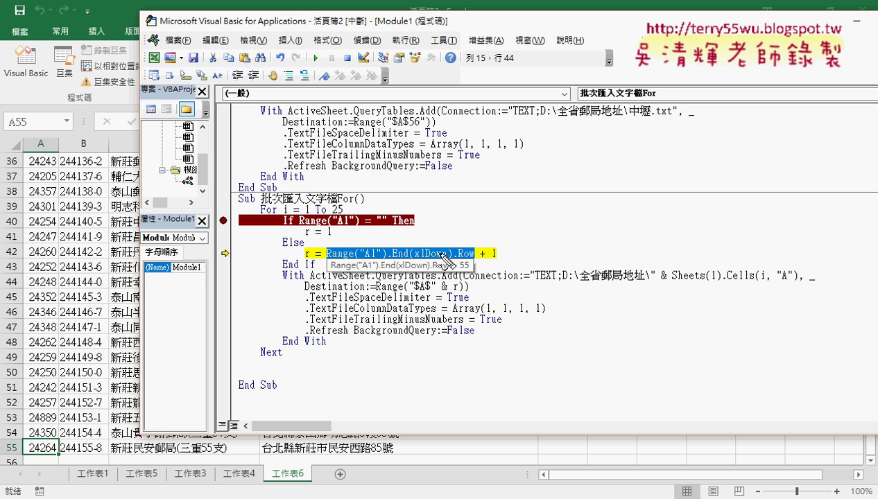
{"action": "left_click_drag", "start_coordinate": [471, 260], "coordinate": [475, 276]}
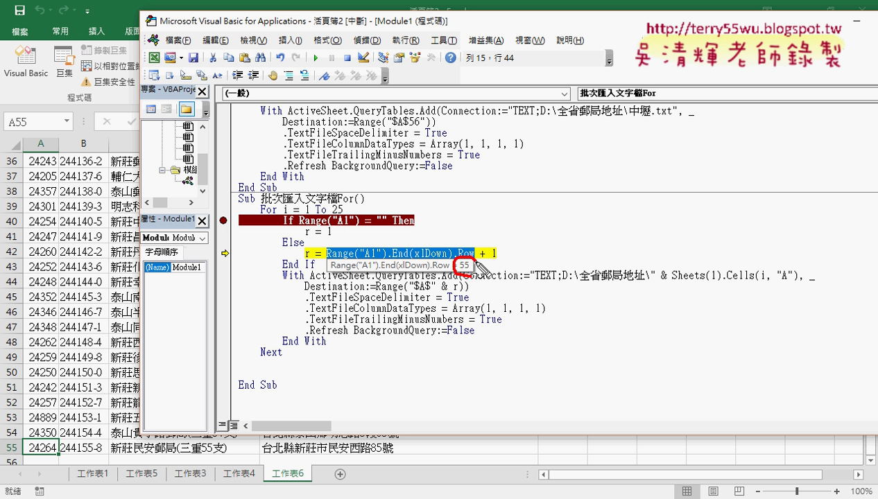
{"action": "mouse_move", "coordinate": [22, 439]}
{"action": "left_mouse_down"}
{"action": "mouse_move", "coordinate": [14, 461]}
{"action": "mouse_move", "coordinate": [281, 257]}
{"action": "mouse_move", "coordinate": [281, 264]}
{"action": "left_mouse_up"}
{"action": "left_click_drag", "start_coordinate": [479, 262], "coordinate": [498, 262]}
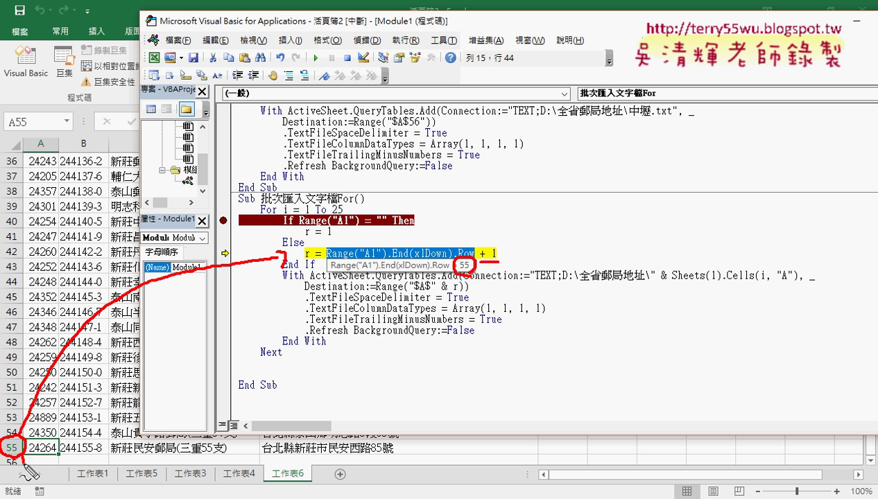
{"action": "mouse_move", "coordinate": [23, 470]}
{"action": "left_mouse_down"}
{"action": "mouse_move", "coordinate": [34, 463]}
{"action": "mouse_move", "coordinate": [25, 466]}
{"action": "left_mouse_up"}
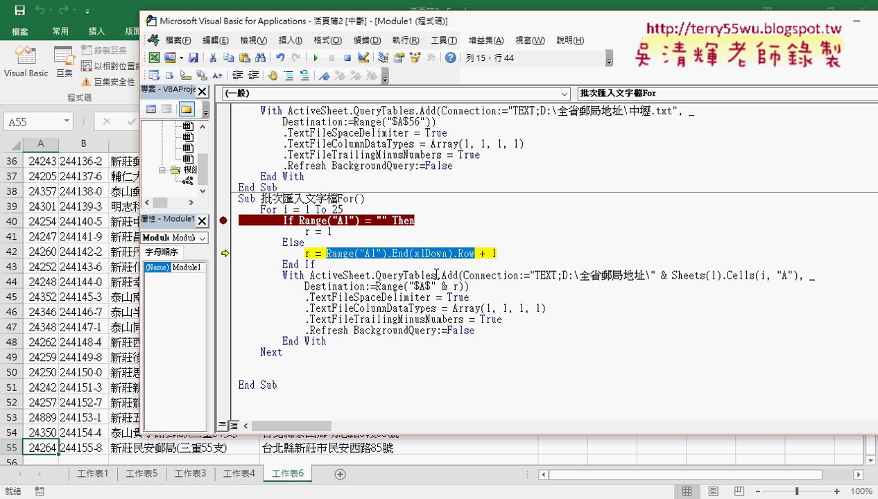
Step: Step through the second file's import and check the appended rows on the sheet
{"action": "key", "text": "F8"}
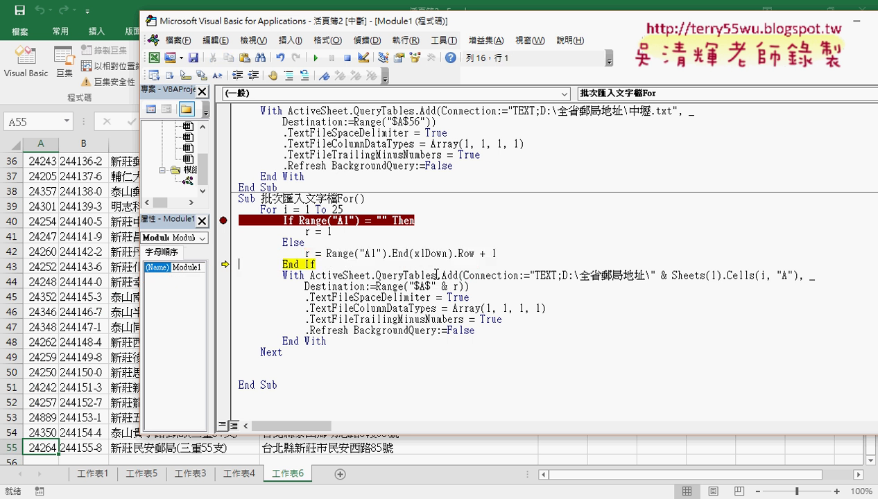
{"action": "key", "text": "F8"}
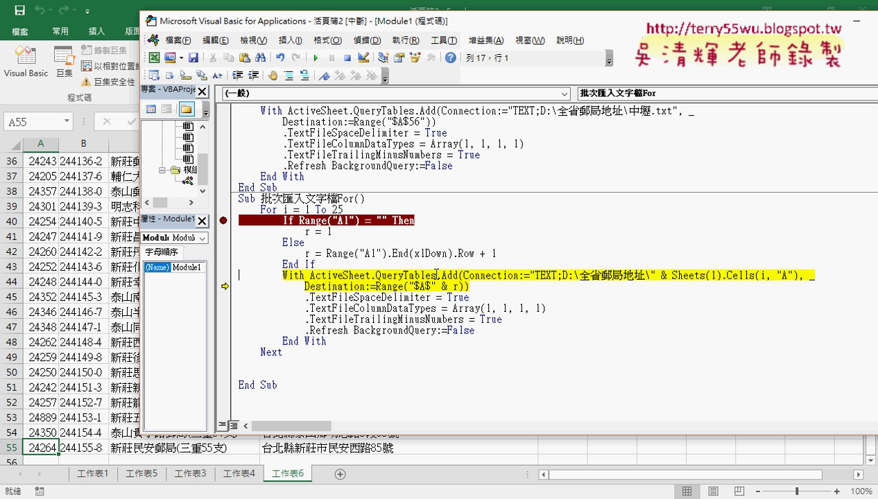
{"action": "mouse_move", "coordinate": [763, 276]}
{"action": "key", "text": "F8"}
{"action": "key", "text": "F8"}
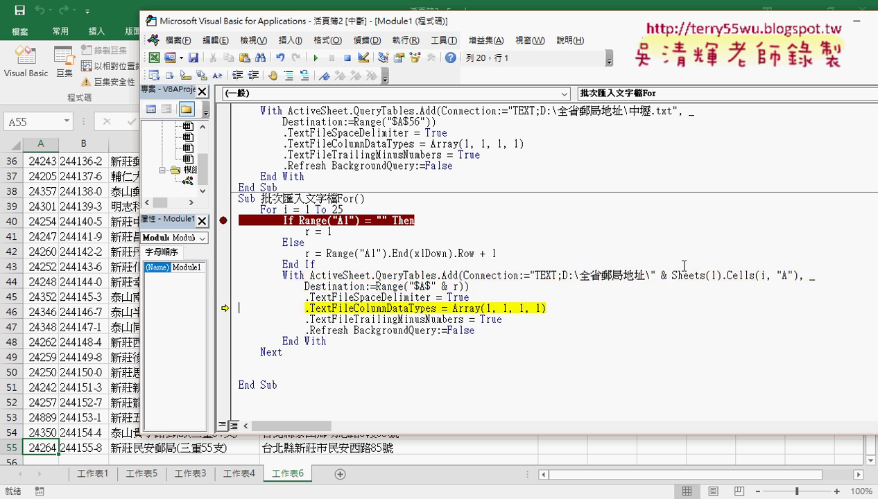
{"action": "key", "text": "F8"}
{"action": "key", "text": "F8"}
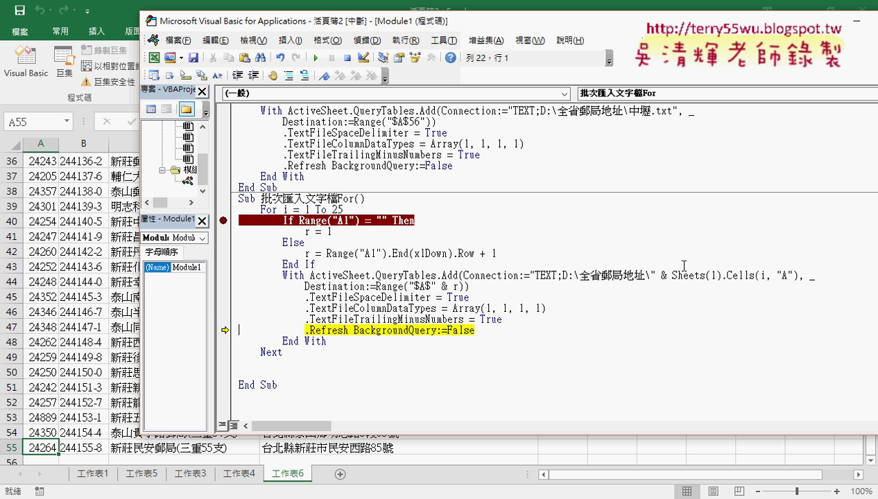
{"action": "key", "text": "F8"}
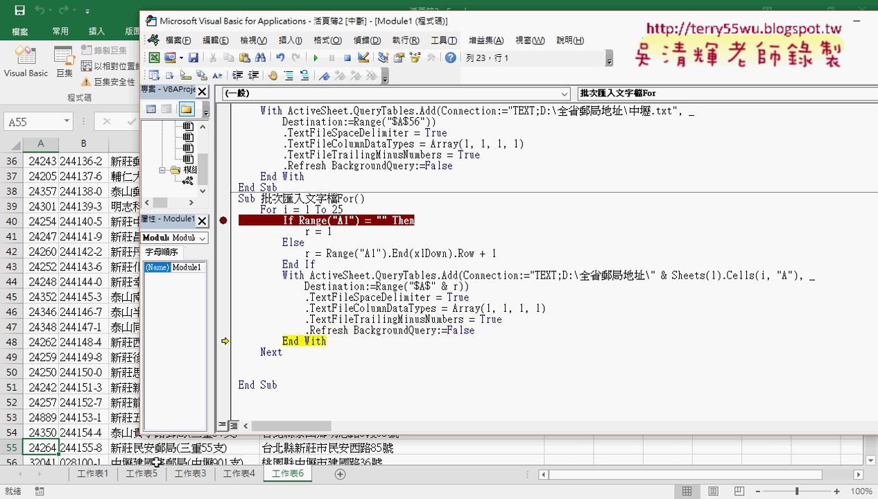
{"action": "left_click", "coordinate": [97, 448]}
{"action": "scroll", "coordinate": [98, 417], "scroll_direction": "down", "scroll_amount": 2}
{"action": "scroll", "coordinate": [107, 373], "scroll_direction": "down", "scroll_amount": 2}
{"action": "scroll", "coordinate": [107, 372], "scroll_direction": "down", "scroll_amount": 4}
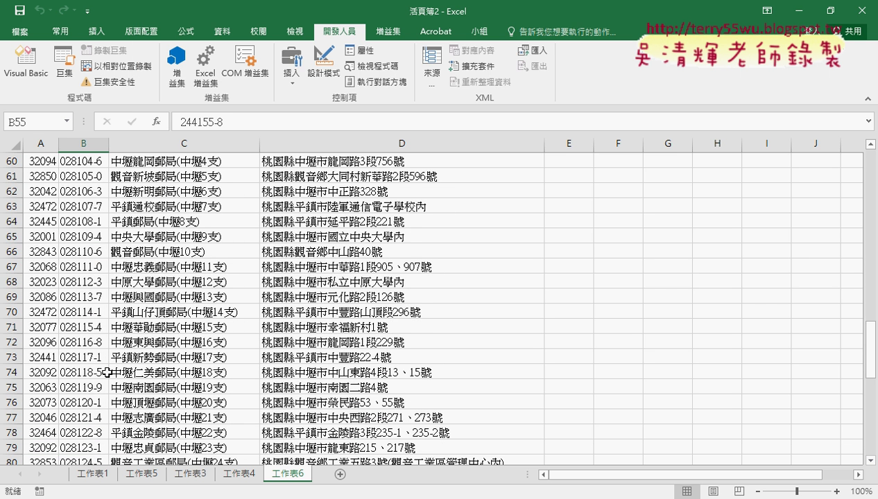
{"action": "scroll", "coordinate": [107, 372], "scroll_direction": "down", "scroll_amount": 3}
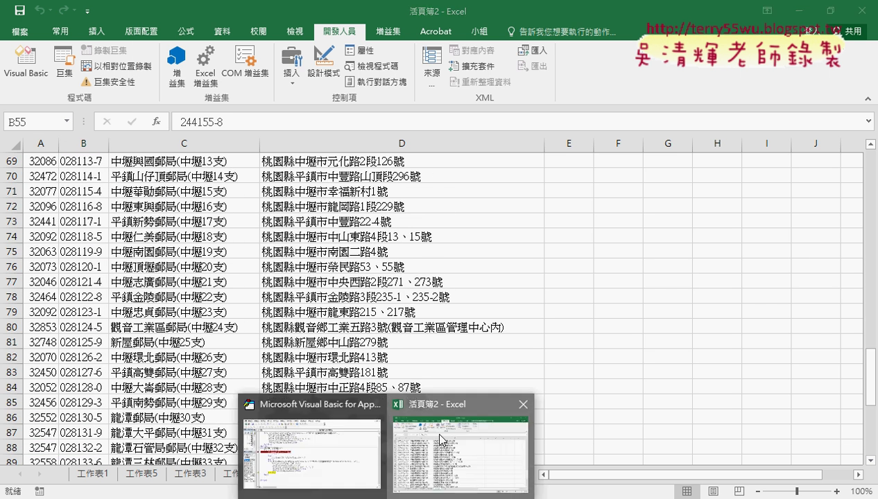
Step: Remove the breakpoint on the If line and run the rest of the macro
{"action": "left_click", "coordinate": [342, 435]}
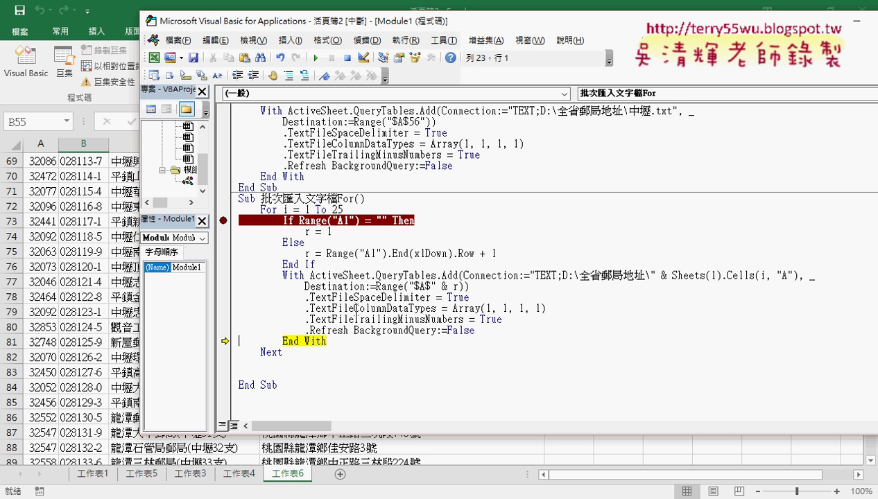
{"action": "left_click", "coordinate": [315, 58]}
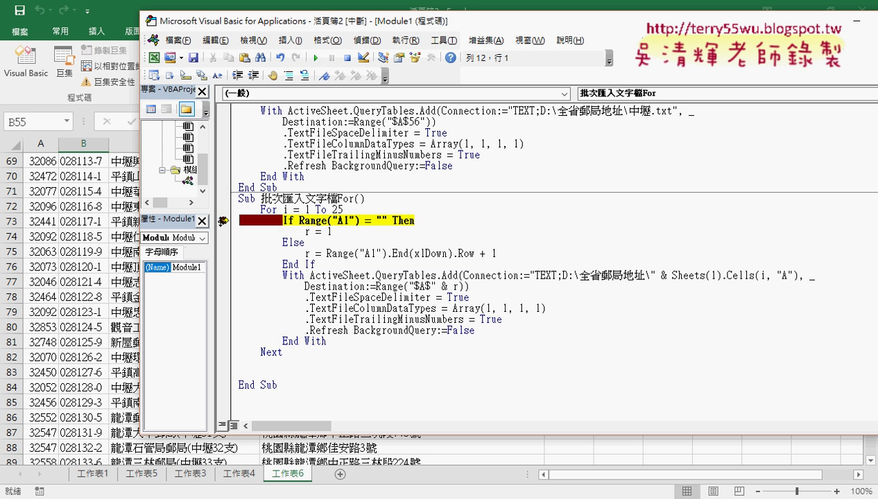
{"action": "left_click", "coordinate": [223, 220]}
{"action": "left_click", "coordinate": [315, 58]}
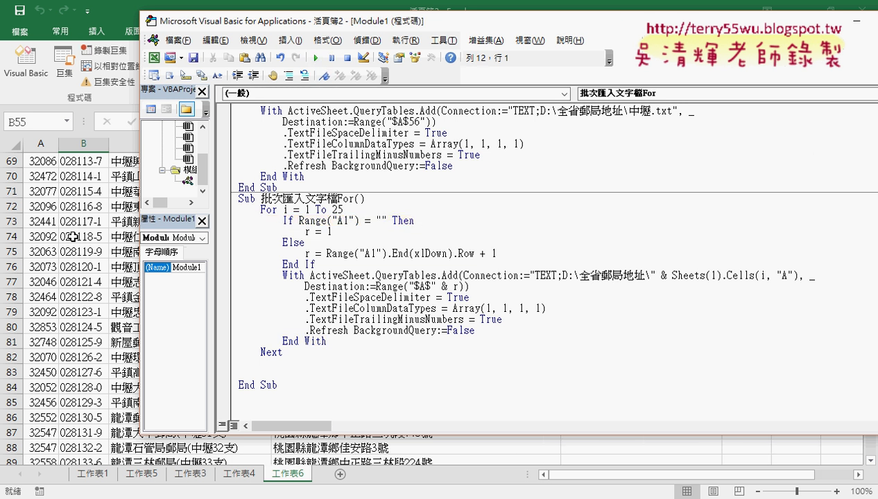
Step: Confirm the records end at row 1315, then return to the top of the sheet
{"action": "left_click", "coordinate": [44, 256]}
{"action": "key", "text": "ctrl+Down"}
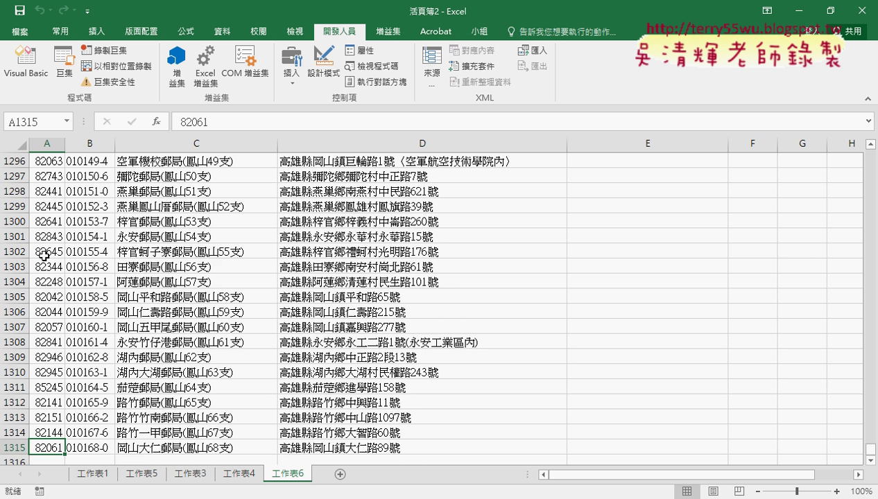
{"action": "key", "text": "ctrl+Up"}
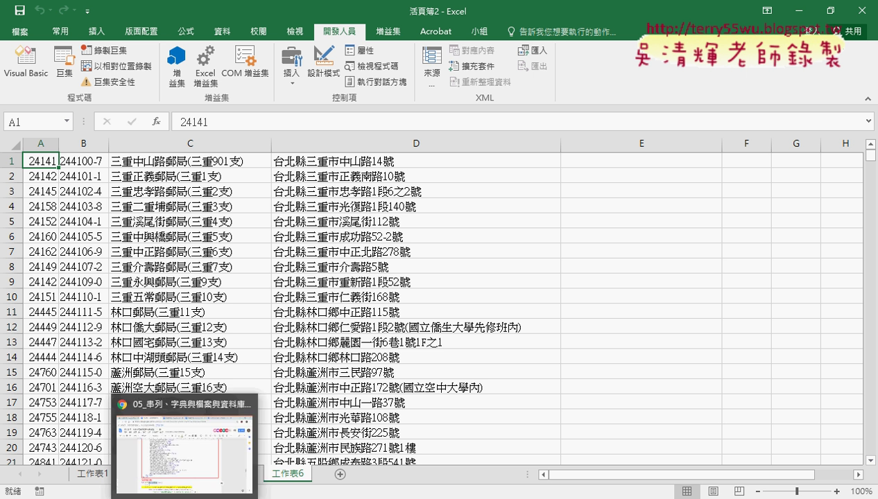
Step: Bring up the Google Docs lesson 05_串列、字典與檔案與資料庫處理 at its 完成程式碼 listing of 批次匯入文字檔_For
{"action": "left_click", "coordinate": [184, 437]}
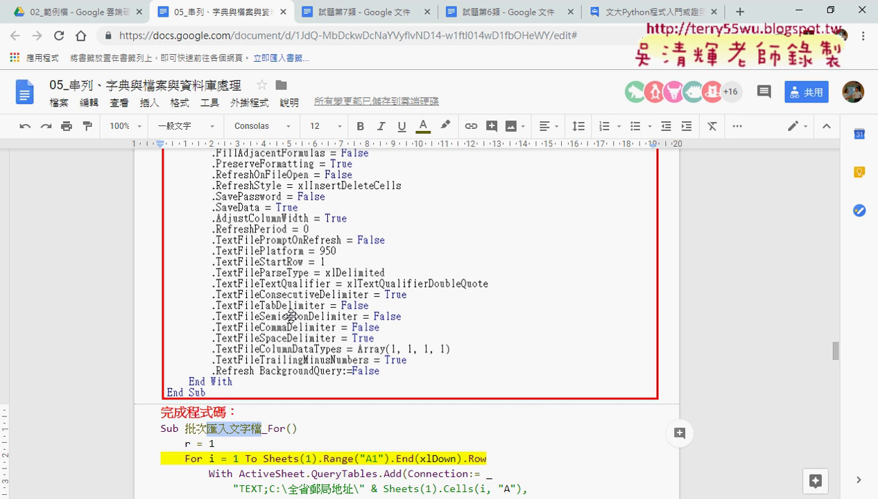
{"action": "scroll", "coordinate": [291, 317], "scroll_direction": "down", "scroll_amount": 2}
{"action": "scroll", "coordinate": [289, 312], "scroll_direction": "down", "scroll_amount": 1}
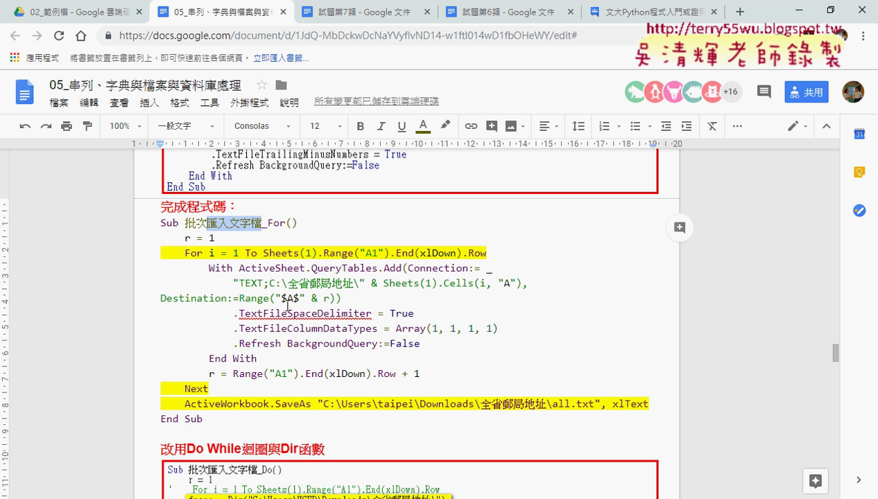